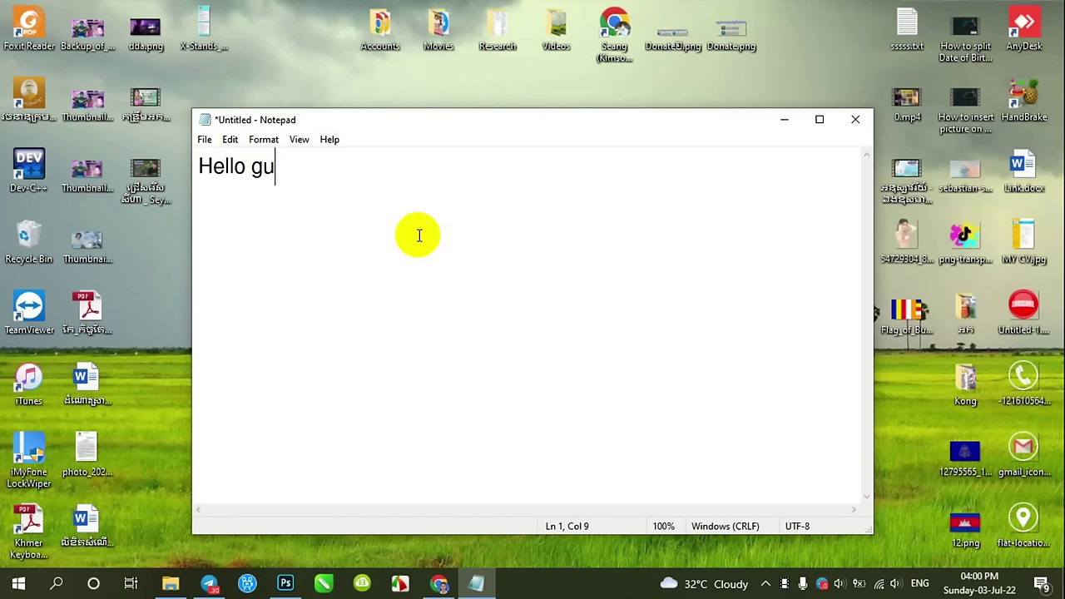
Type the Notepad intro ending 'How to change color subject (Camera Raw) in Adobe Photoshop 2020'.
{"action": "type", "text": "In this"}
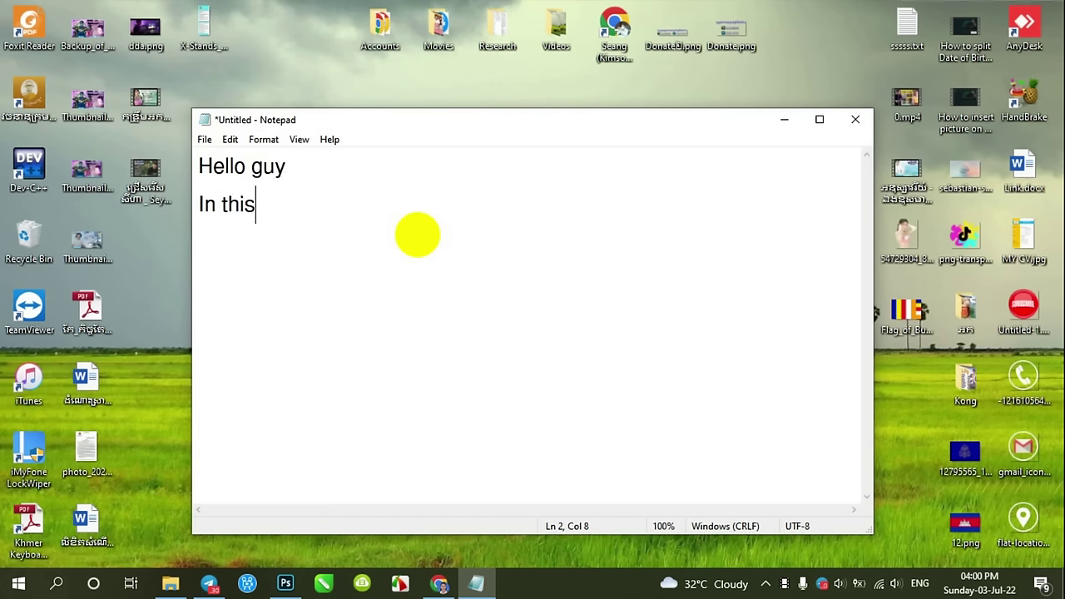
{"action": "type", "text": " video i "}
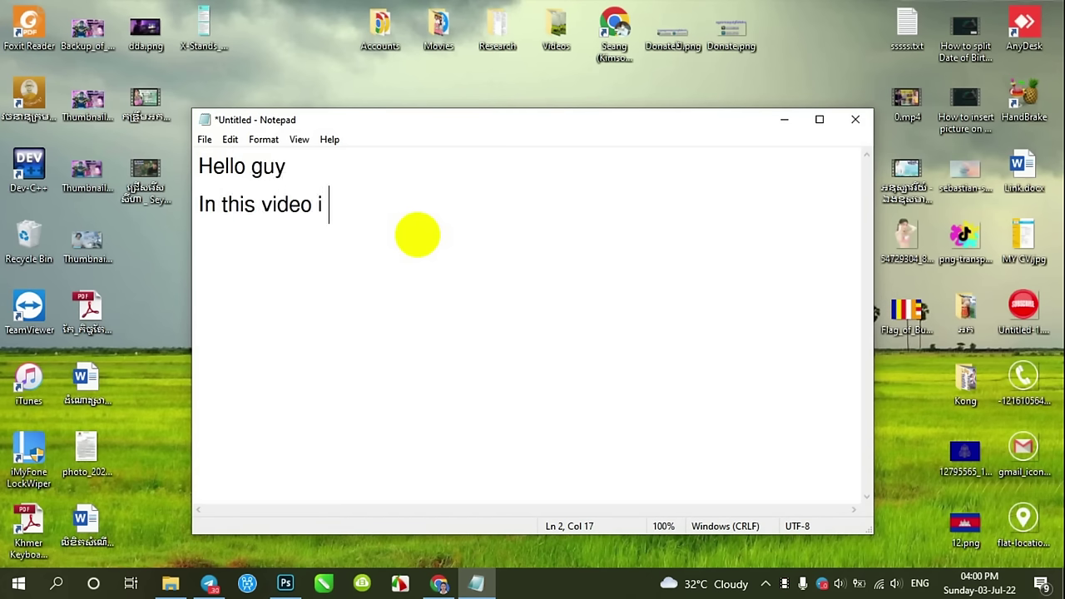
{"action": "type", "text": "will show "}
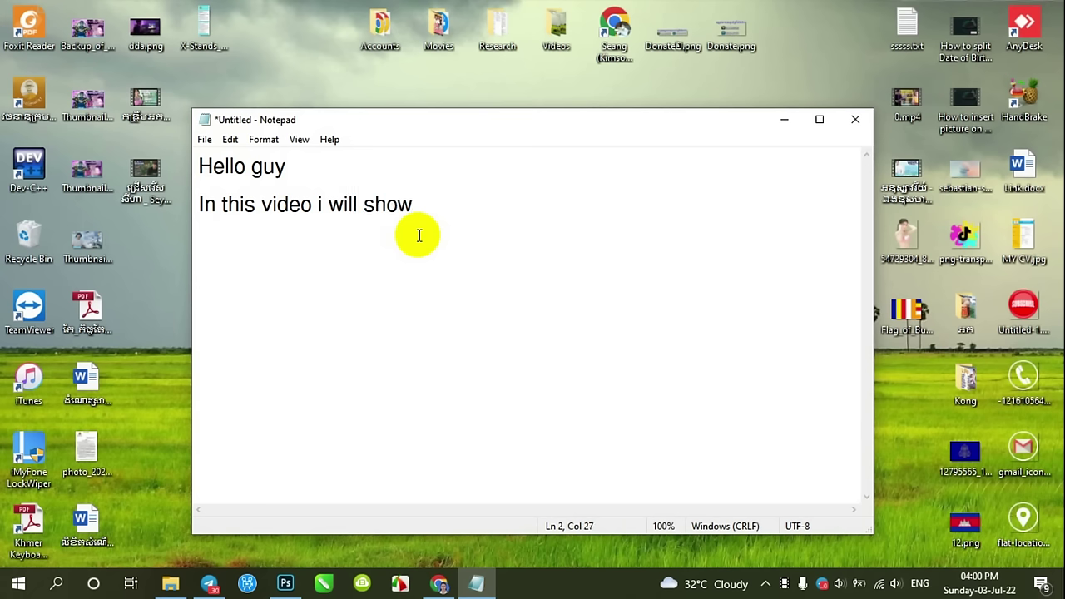
{"action": "type", "text": "you "}
{"action": "type", "text": "How "}
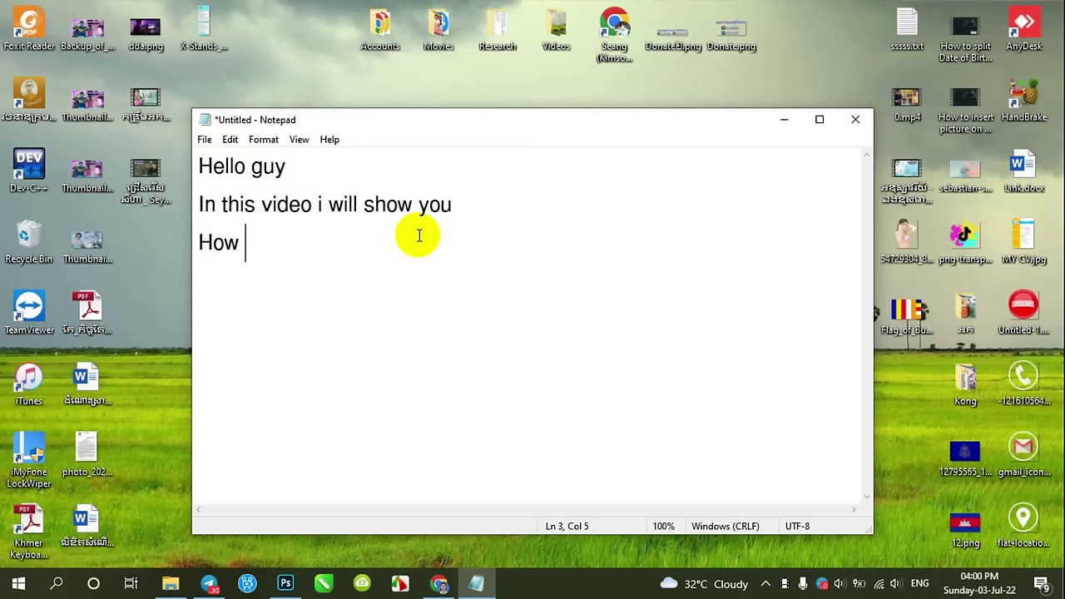
{"action": "type", "text": "to change color sub"}
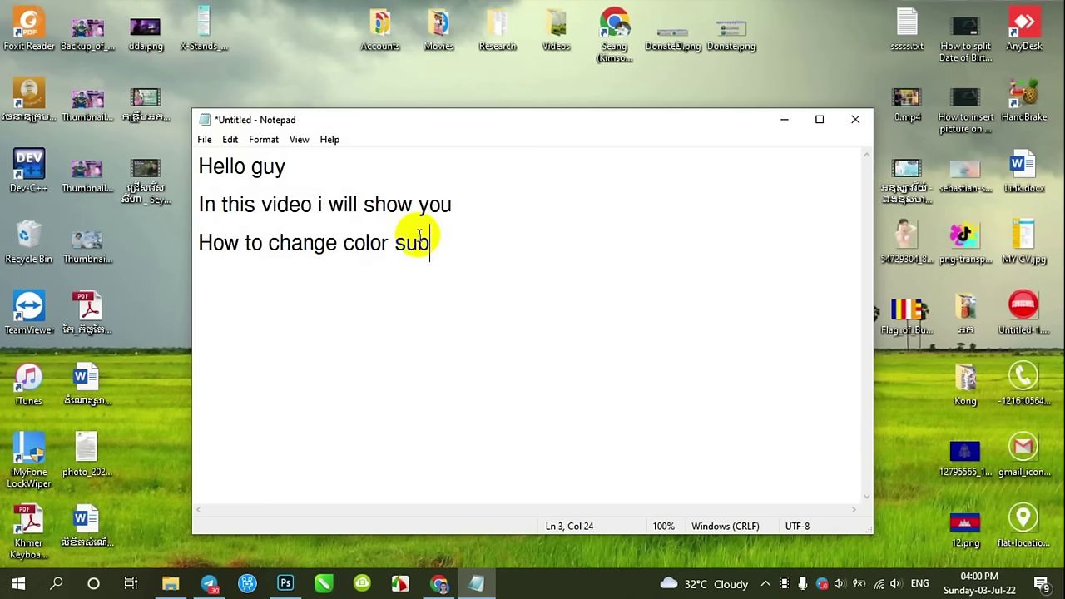
{"action": "type", "text": "ject ("}
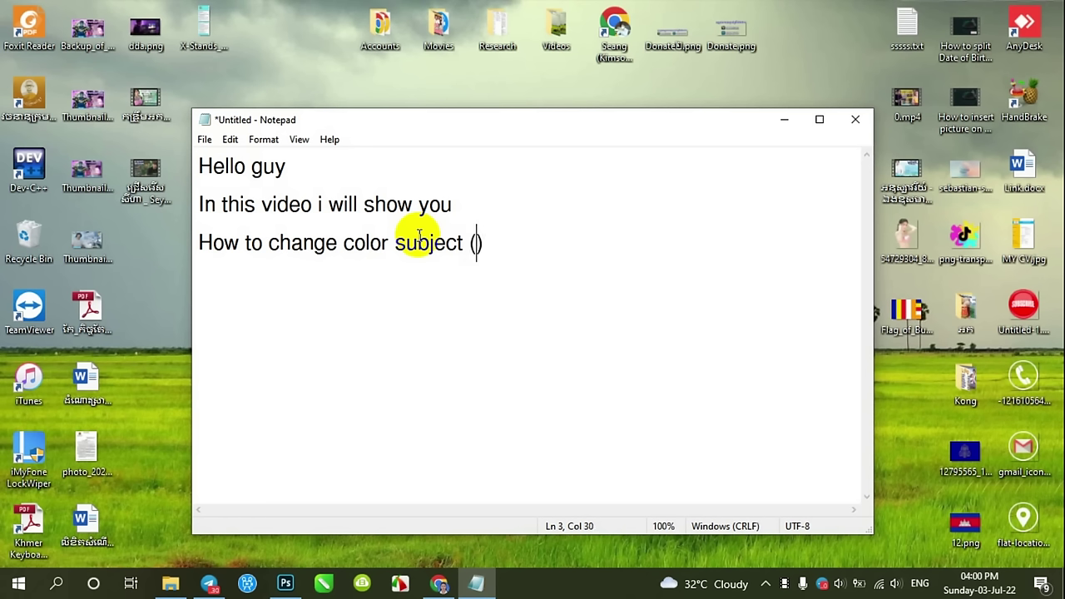
{"action": "type", "text": "Camera"}
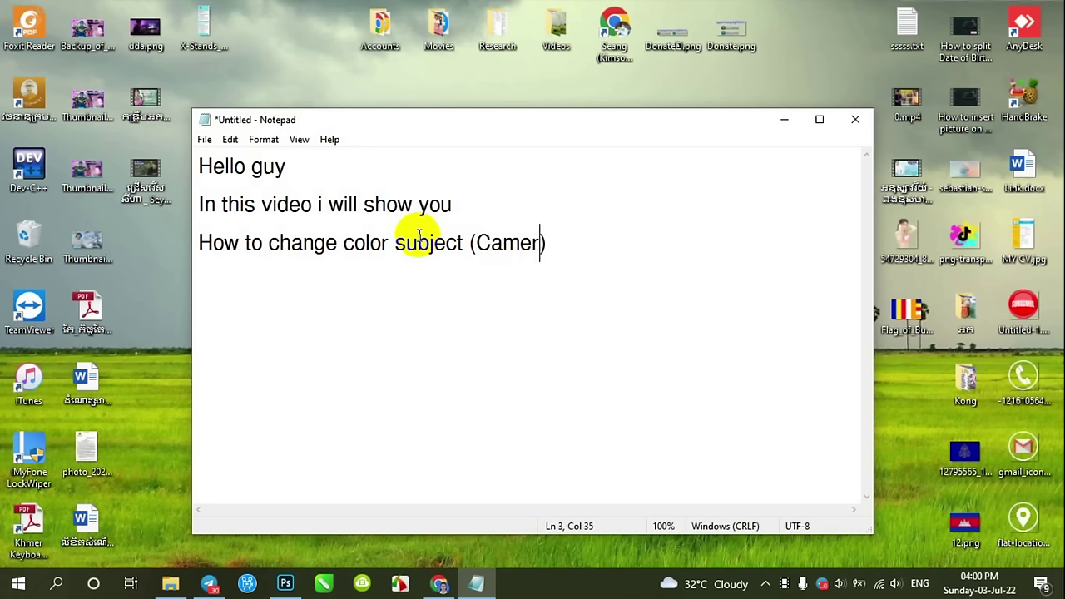
{"action": "type", "text": " Raw) i"}
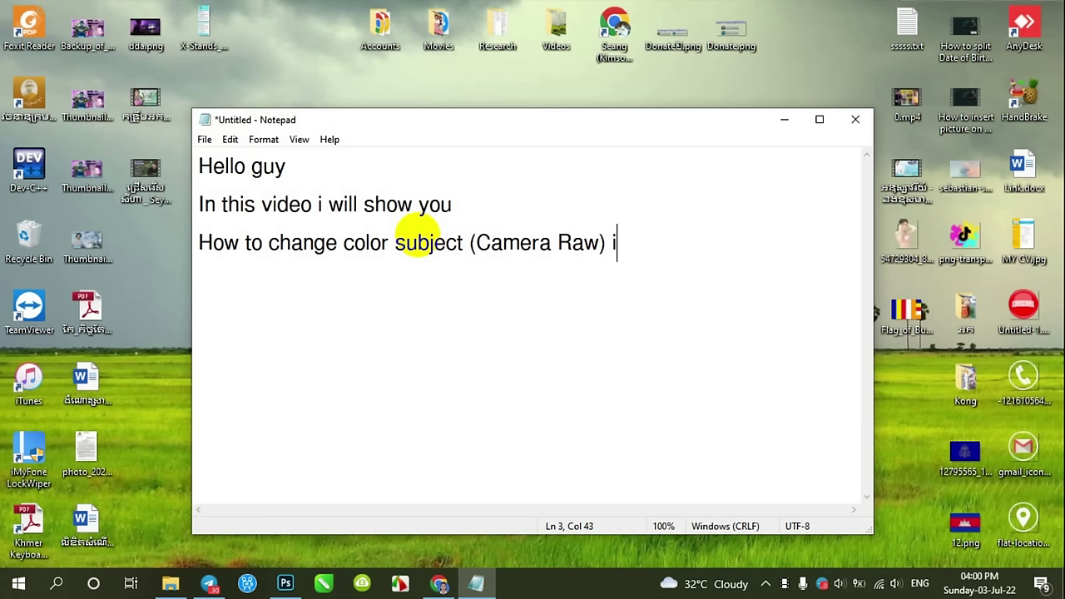
{"action": "type", "text": "n Adobe Phot"}
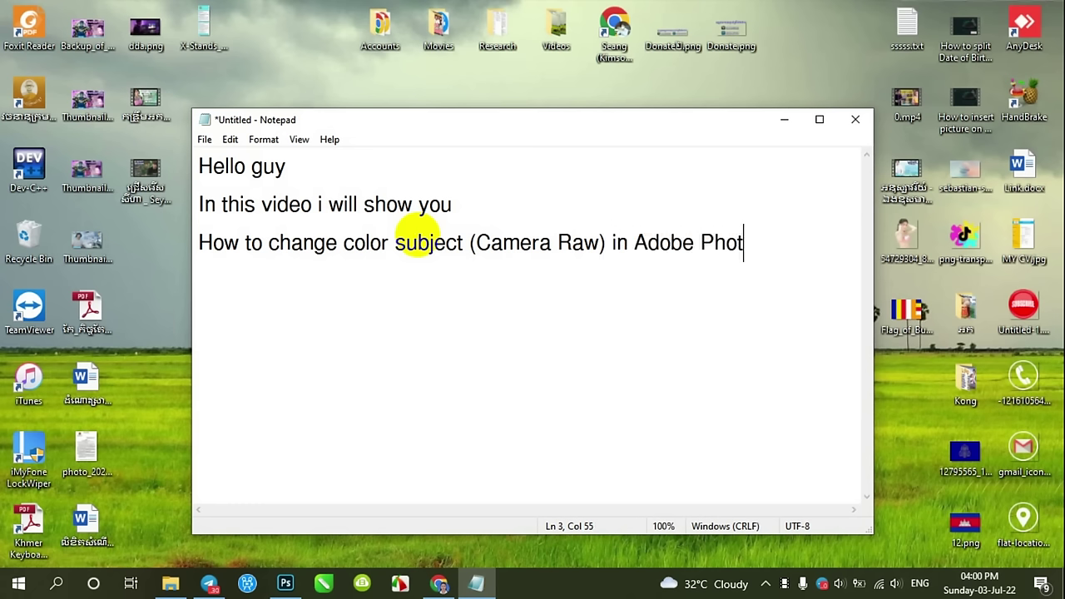
{"action": "type", "text": "oshop "}
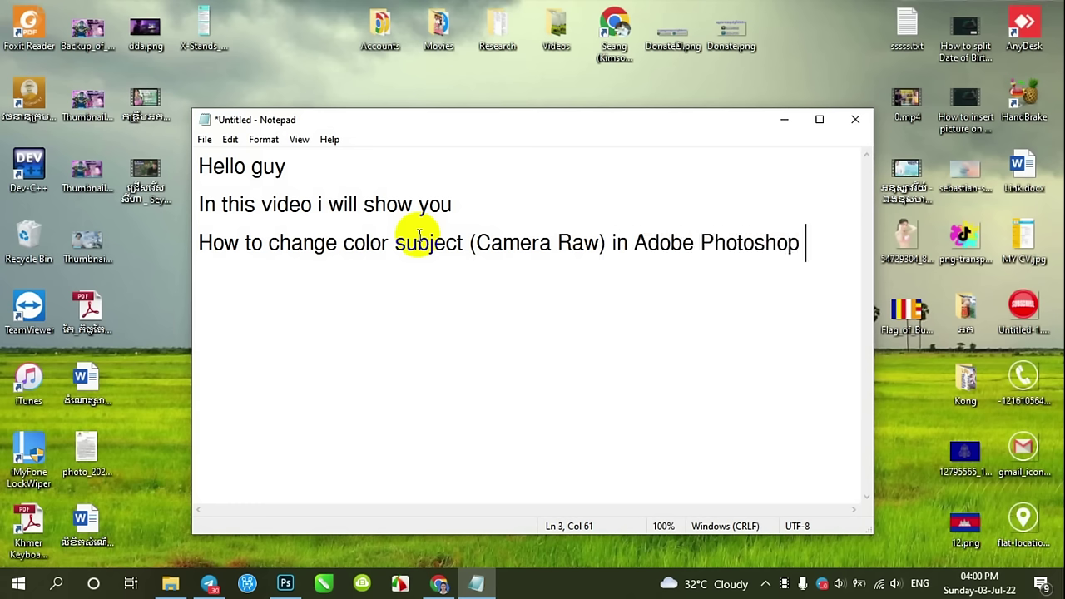
{"action": "type", "text": "2020"}
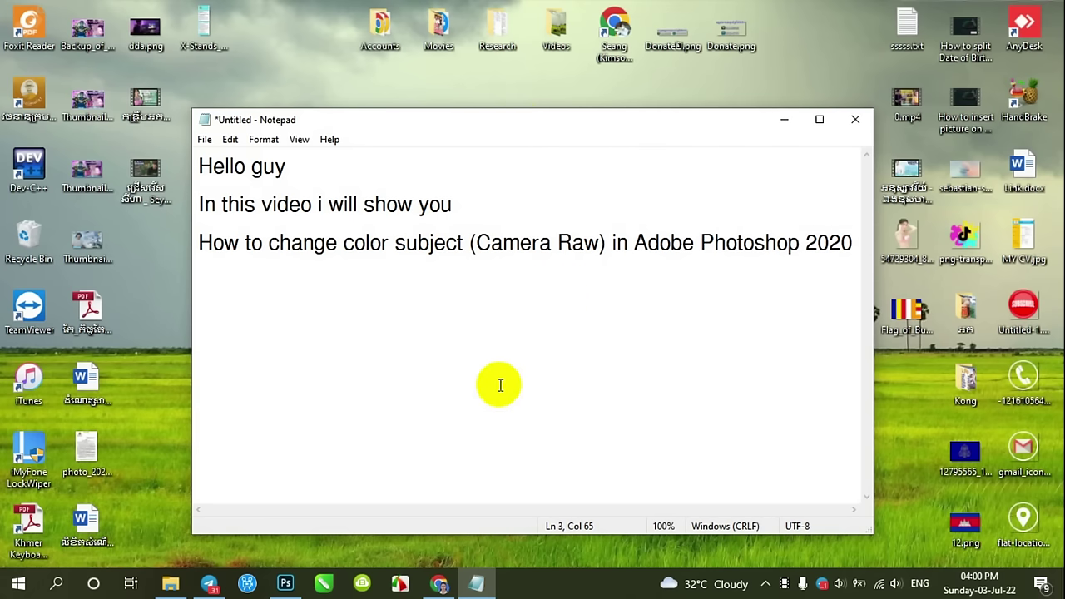
{"action": "left_click", "coordinate": [285, 585]}
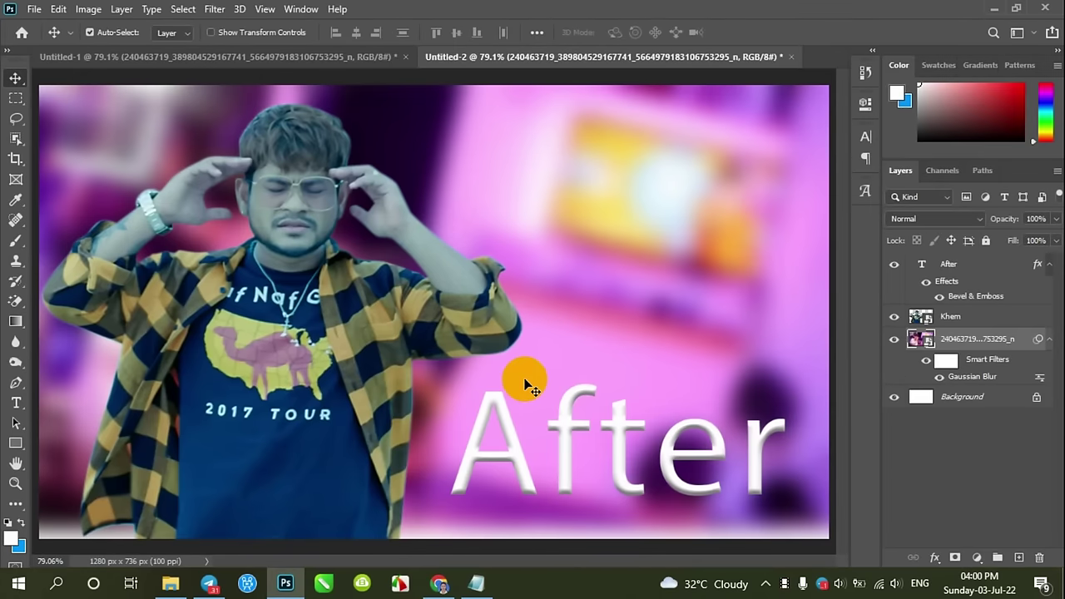
Nudge the After and Before captions and reposition the cut-out person in the Before composite.
{"action": "left_click", "coordinate": [577, 426]}
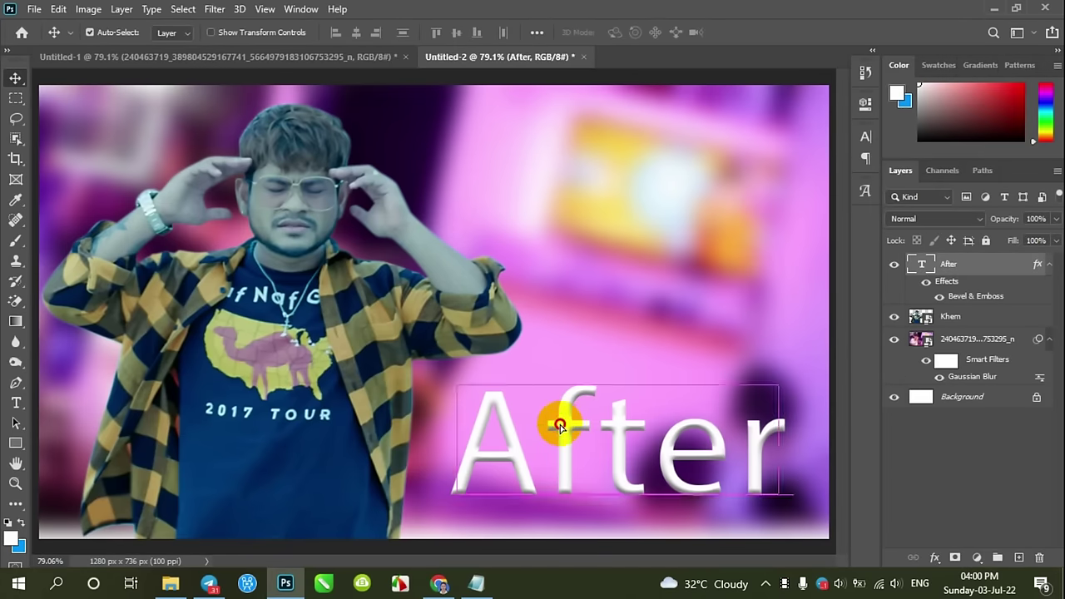
{"action": "left_click_drag", "start_coordinate": [569, 429], "coordinate": [585, 422]}
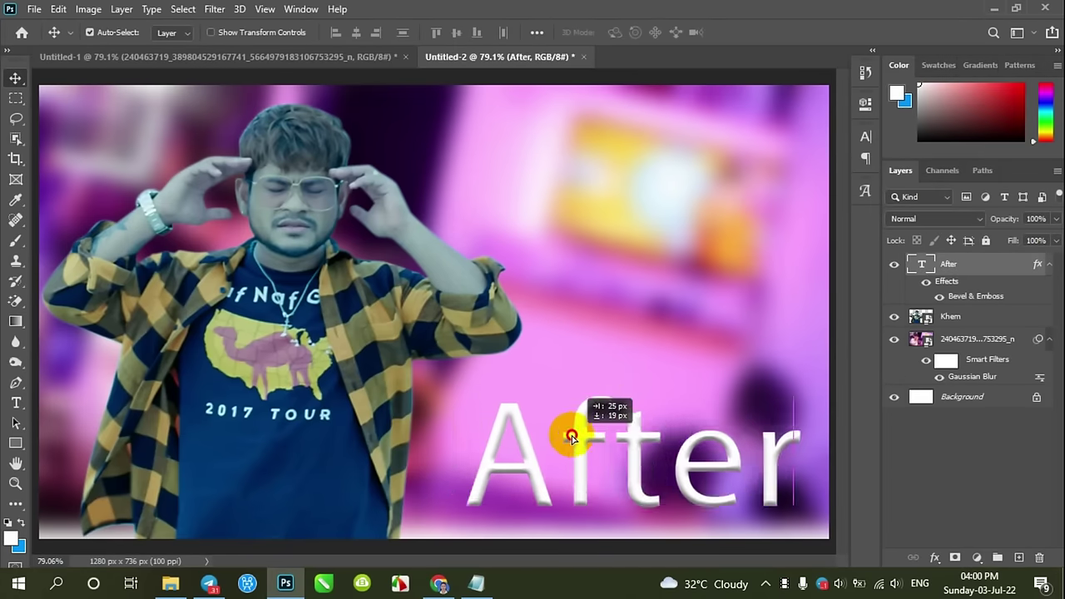
{"action": "left_click", "coordinate": [337, 56]}
{"action": "left_click_drag", "start_coordinate": [531, 445], "coordinate": [550, 456]}
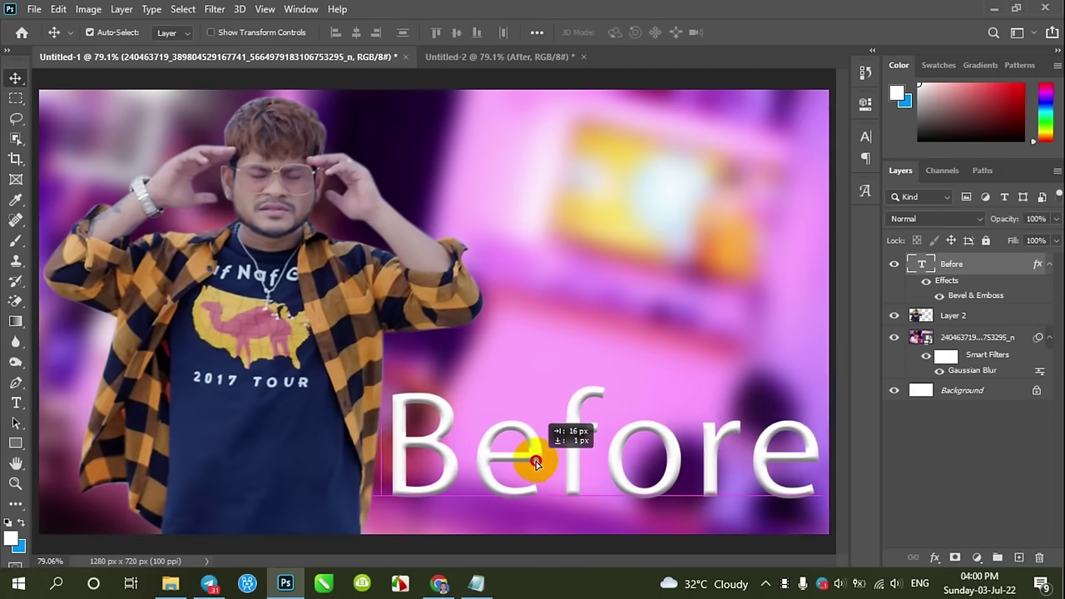
{"action": "left_click_drag", "start_coordinate": [550, 456], "coordinate": [538, 456]}
{"action": "mouse_move", "coordinate": [287, 308]}
{"action": "left_mouse_down"}
{"action": "mouse_move", "coordinate": [306, 293]}
{"action": "mouse_move", "coordinate": [339, 94]}
{"action": "left_mouse_up"}
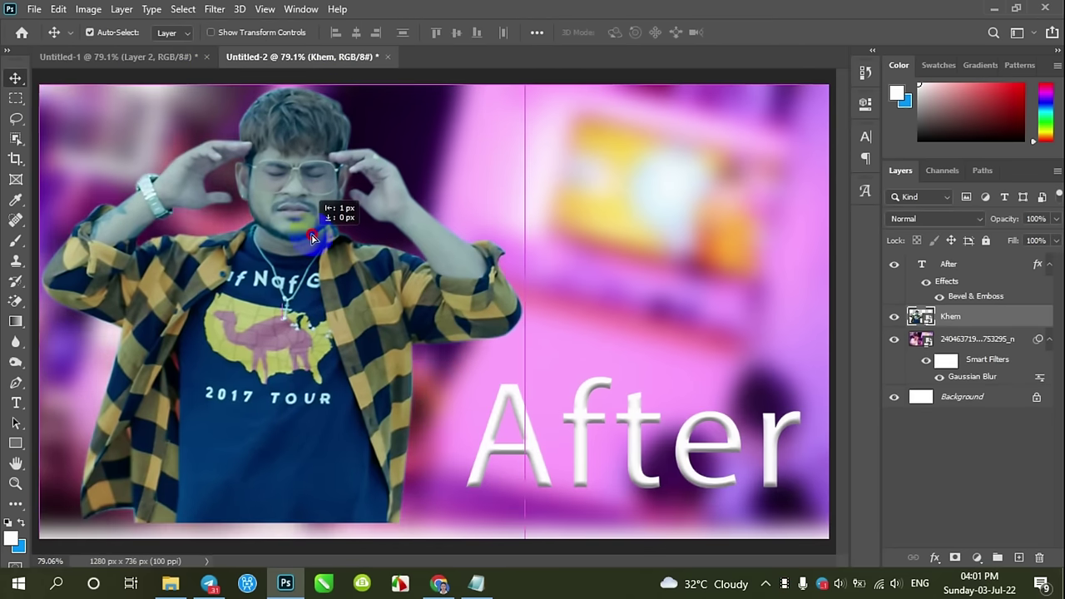
Reposition the person and After caption in the After composite, then compare both composites.
{"action": "left_click_drag", "start_coordinate": [338, 94], "coordinate": [313, 263]}
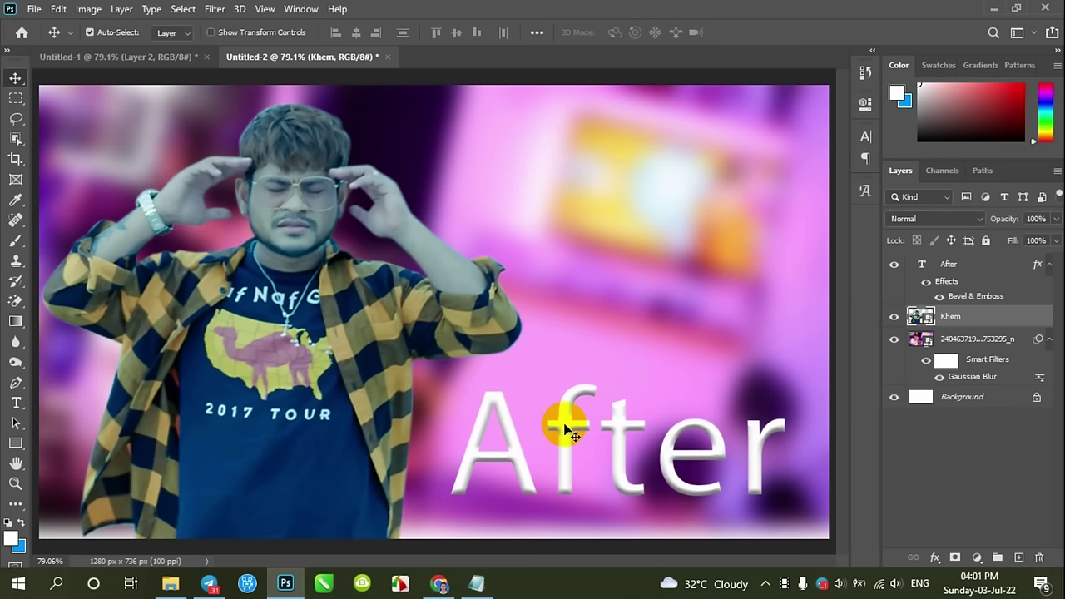
{"action": "left_click_drag", "start_coordinate": [574, 426], "coordinate": [561, 424], "text": "ctrl"}
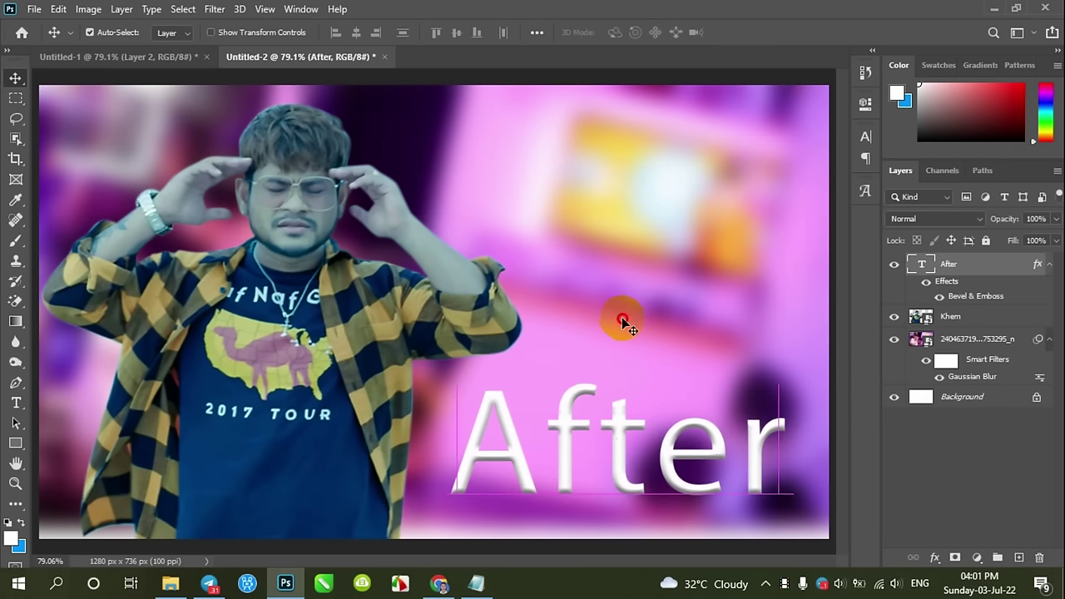
{"action": "left_click", "coordinate": [605, 320]}
{"action": "scroll", "coordinate": [605, 320], "scroll_direction": "down", "scroll_amount": 2}
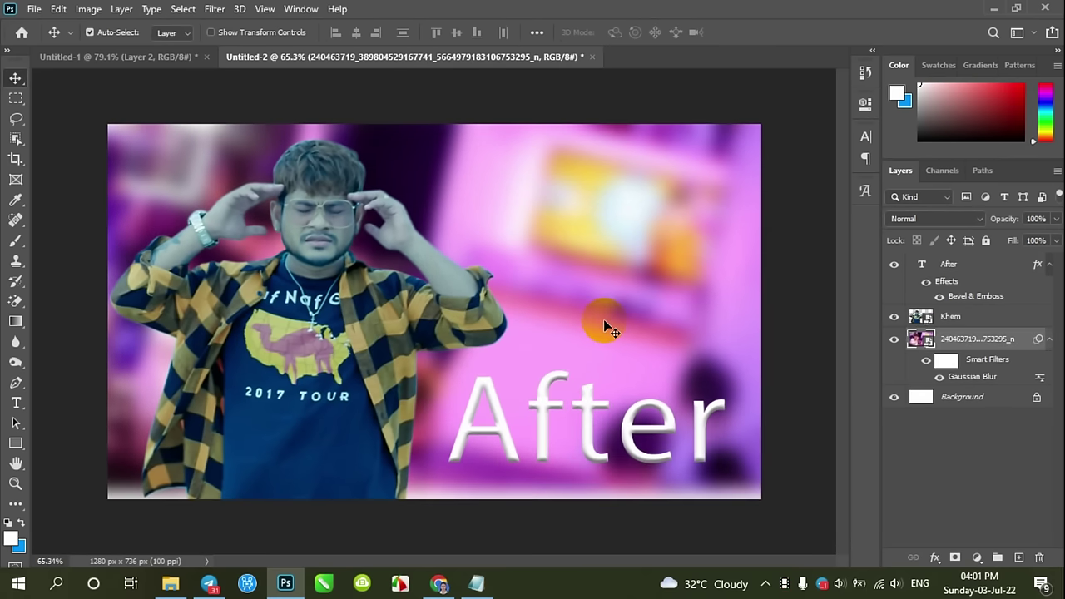
{"action": "left_click", "coordinate": [150, 56]}
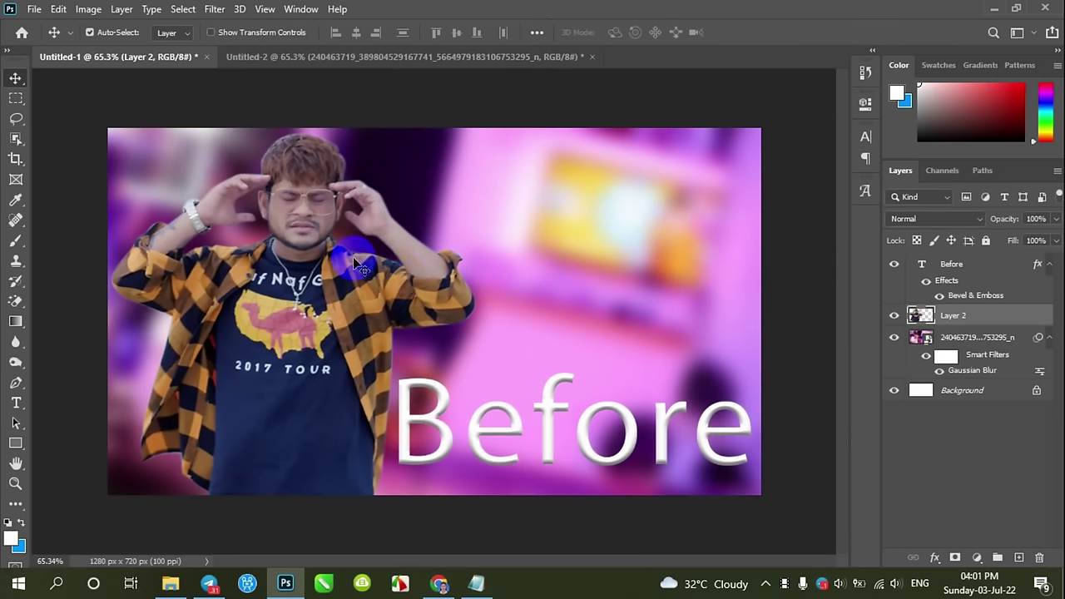
{"action": "left_click", "coordinate": [372, 63]}
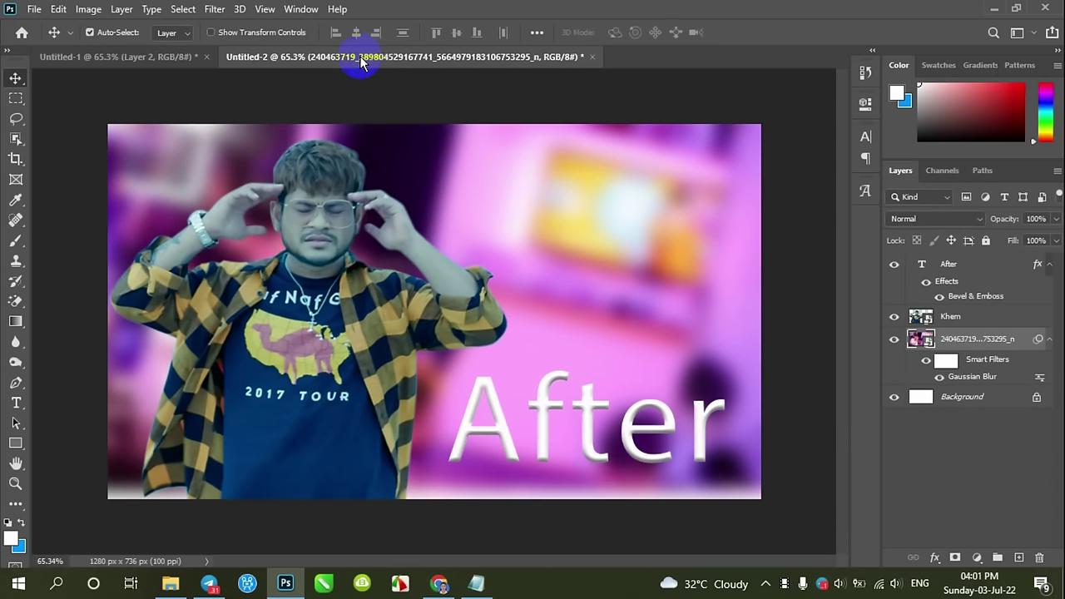
{"action": "left_click", "coordinate": [122, 65]}
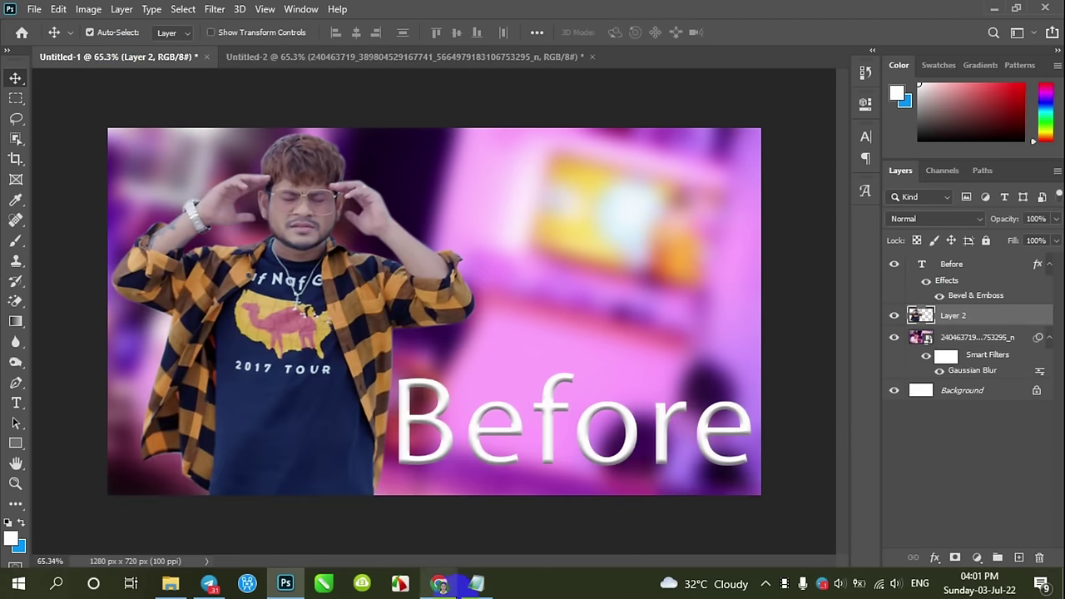
{"action": "left_click", "coordinate": [476, 585]}
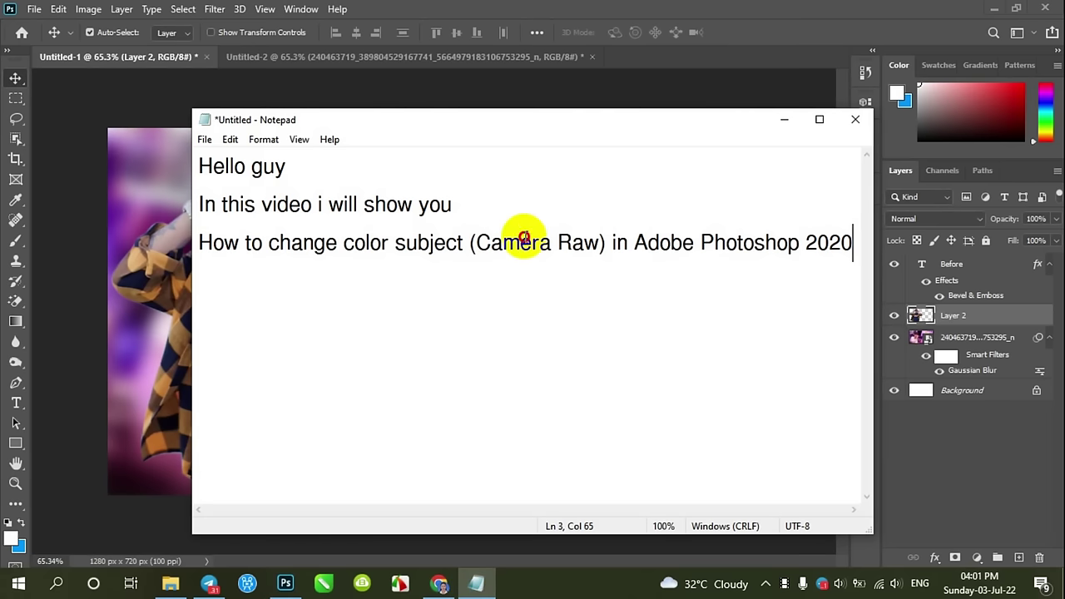
Clear the old Notepad intro and start a new note reading 'Now let's'.
{"action": "key", "text": "ctrl+a"}
{"action": "key", "text": "BackSpace"}
{"action": "type", "text": "Now"}
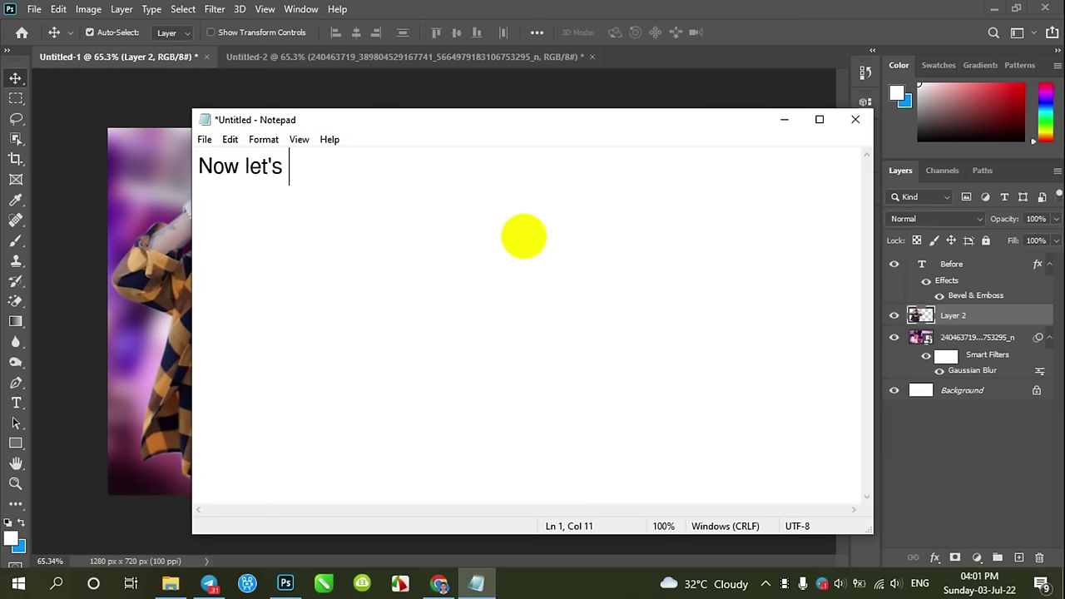
{"action": "type", "text": "art"}
Nudge the cut-out man on Layer 2 a few pixels lower on the Before canvas.
{"action": "left_click", "coordinate": [717, 8]}
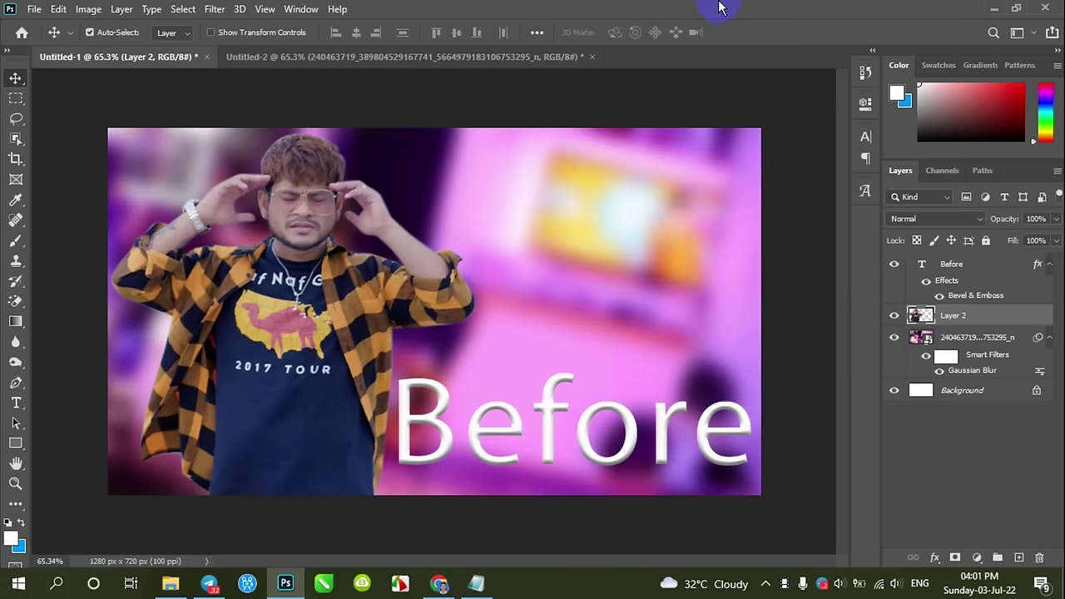
{"action": "left_click_drag", "start_coordinate": [290, 242], "coordinate": [286, 235]}
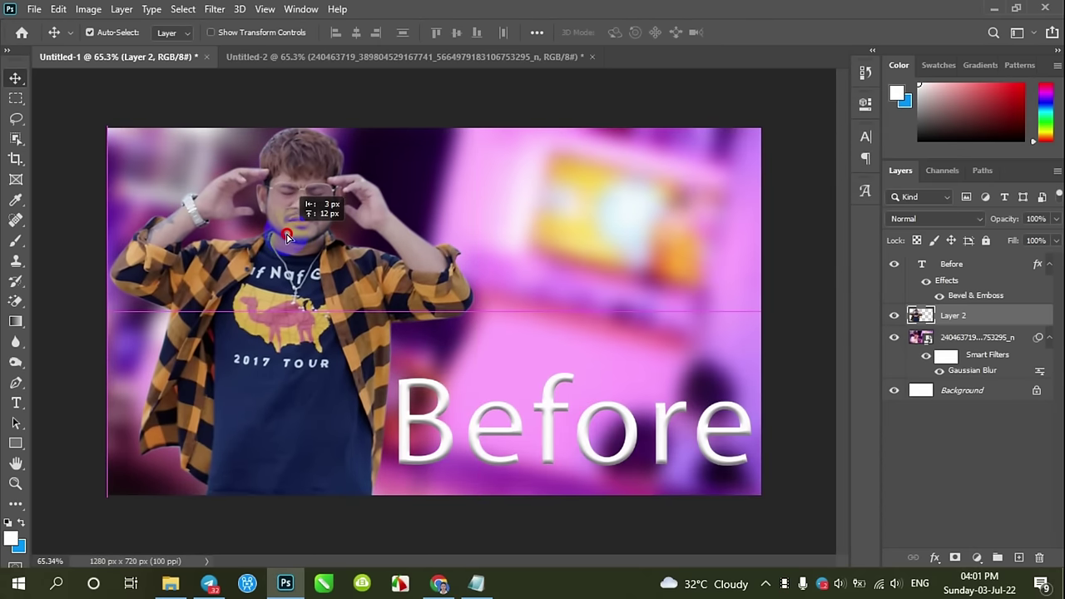
{"action": "left_click_drag", "start_coordinate": [286, 235], "coordinate": [288, 241]}
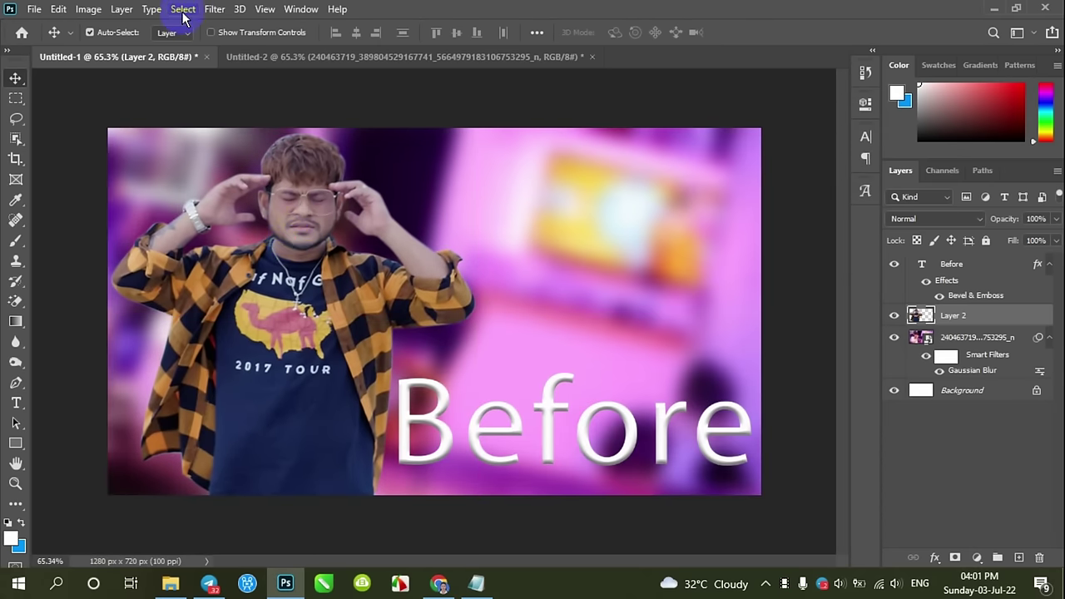
{"action": "left_click", "coordinate": [215, 8]}
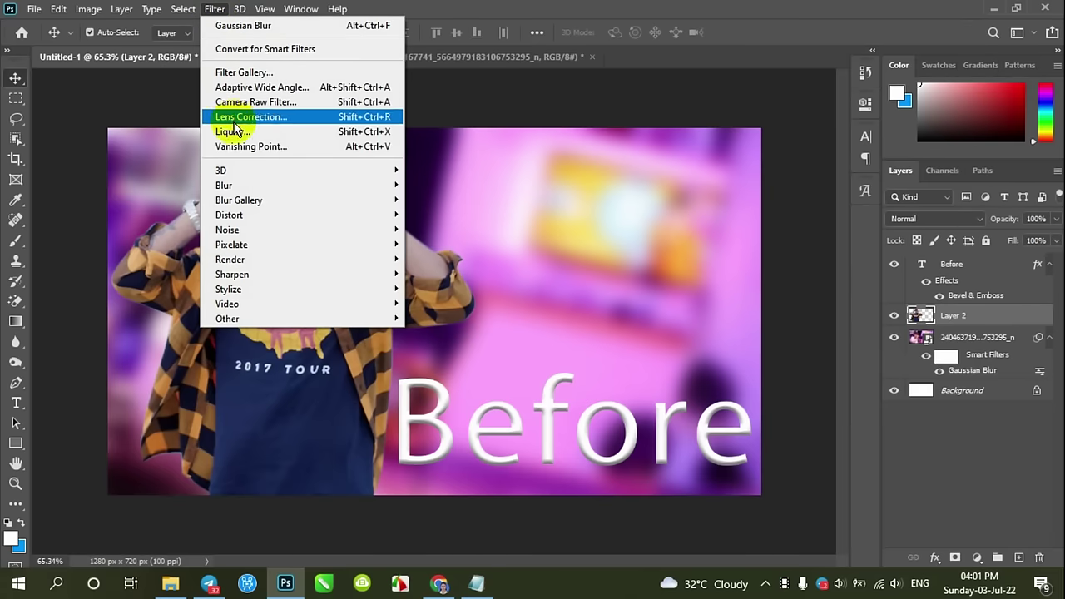
Apply Camera Raw Filter to the man and set sharpening Amount 21, Masking 5.
{"action": "left_click", "coordinate": [382, 101]}
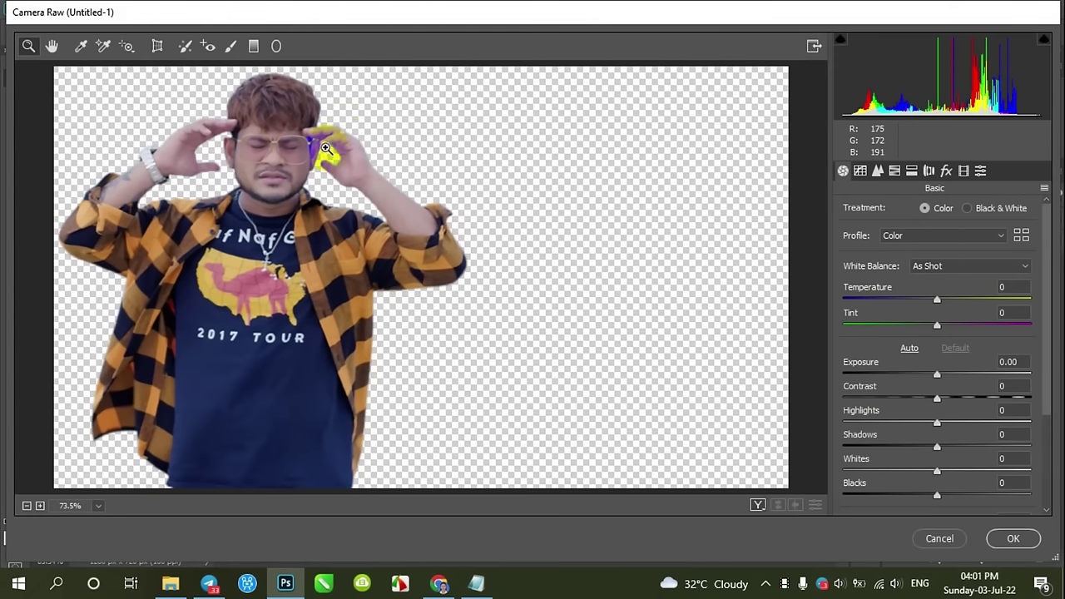
{"action": "left_click_drag", "start_coordinate": [214, 130], "coordinate": [405, 222]}
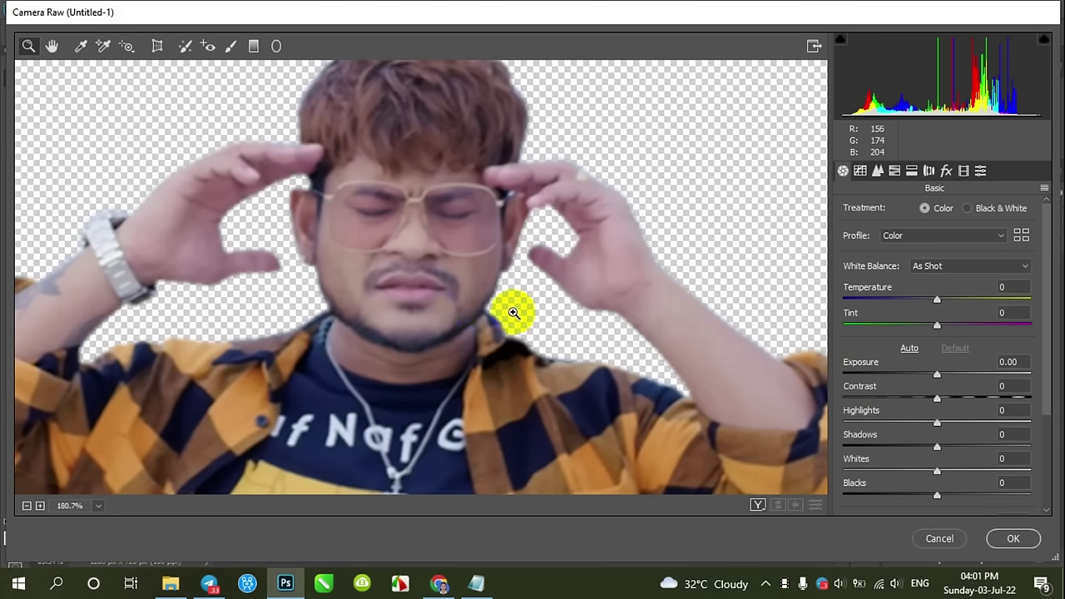
{"action": "left_click_drag", "start_coordinate": [539, 310], "coordinate": [512, 304]}
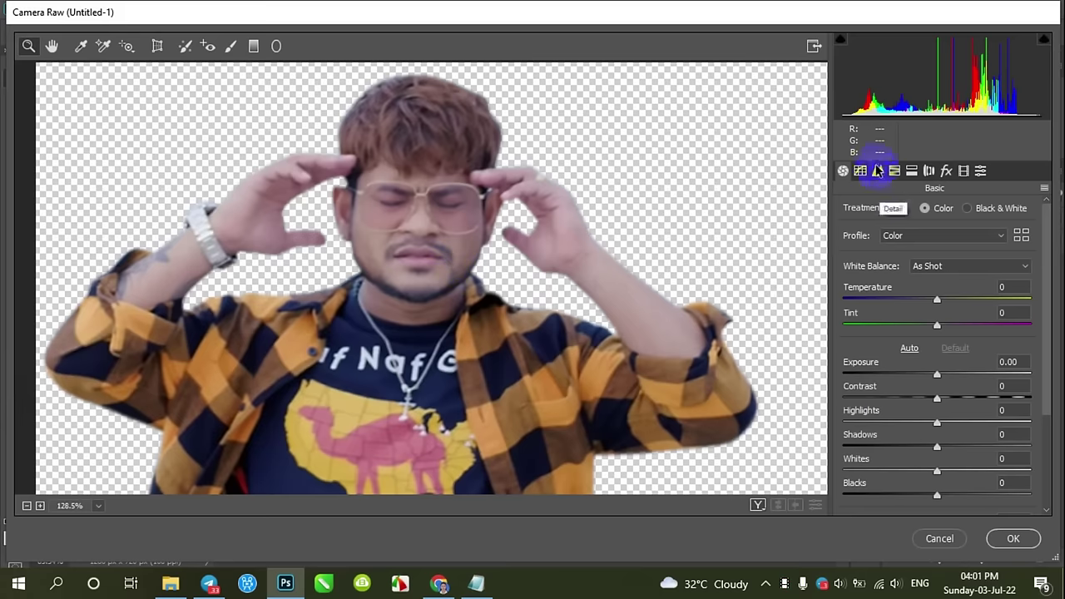
{"action": "left_click", "coordinate": [878, 172]}
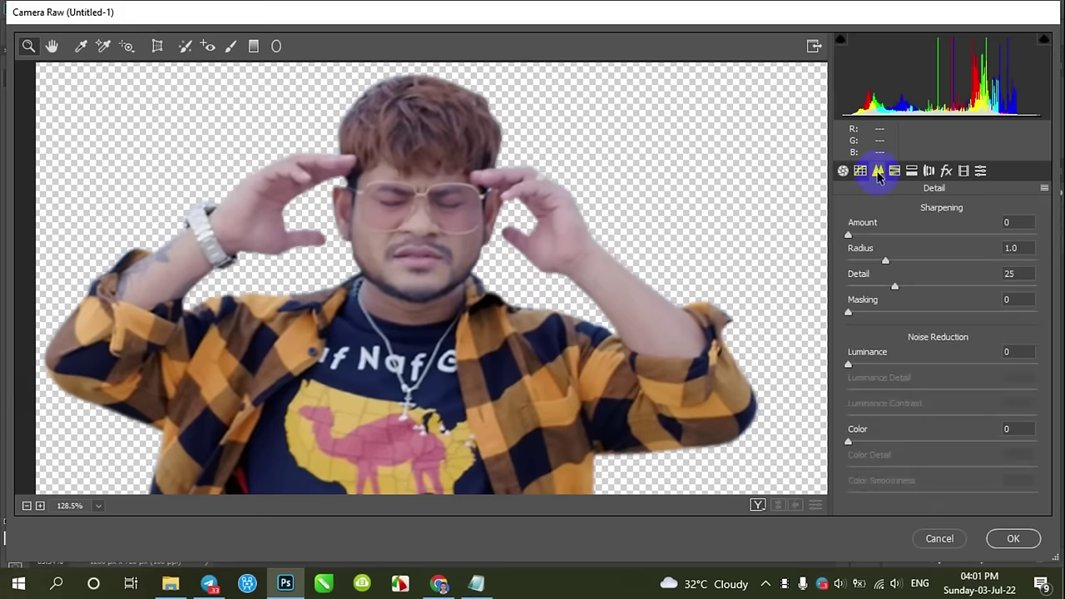
{"action": "left_click_drag", "start_coordinate": [848, 235], "coordinate": [875, 236]}
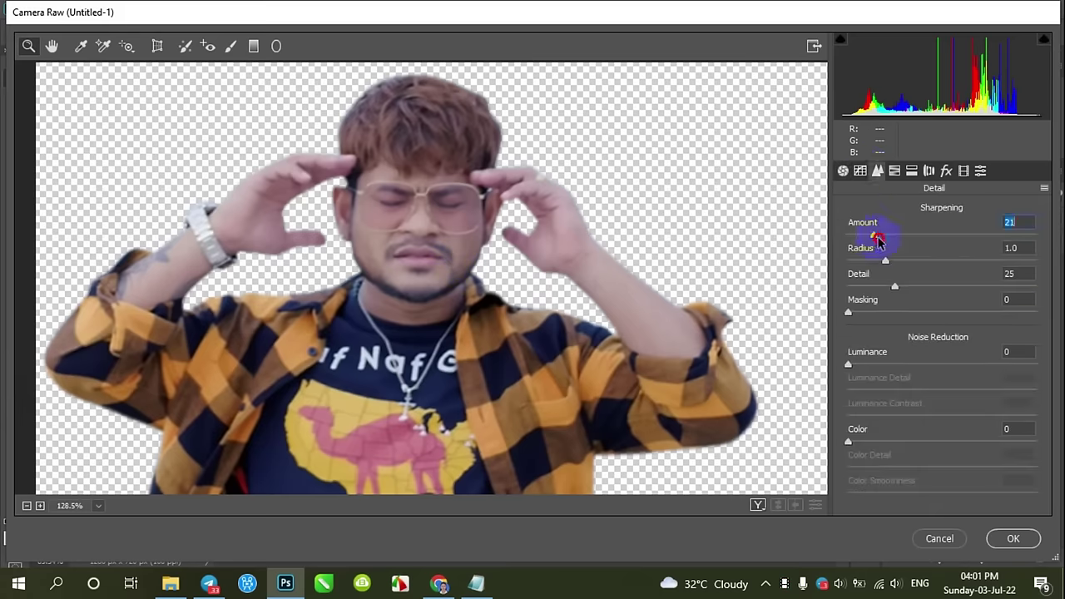
{"action": "left_click_drag", "start_coordinate": [849, 314], "coordinate": [861, 313]}
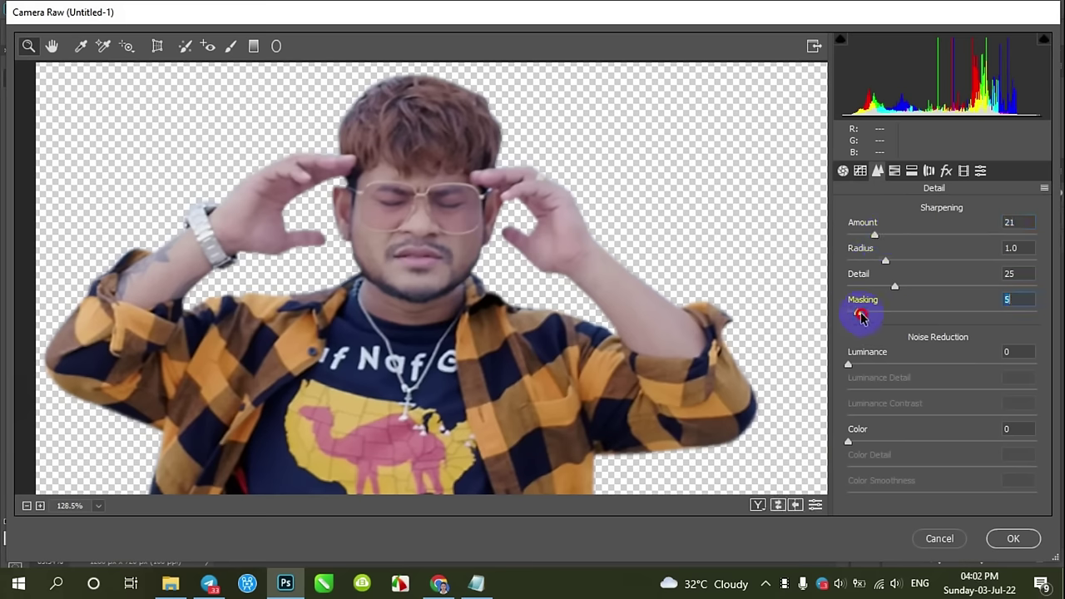
Set luminance noise reduction to 15 with Luminance Detail 31.
{"action": "left_click_drag", "start_coordinate": [850, 366], "coordinate": [905, 368]}
{"action": "scroll", "coordinate": [480, 251], "scroll_direction": "up", "scroll_amount": 5}
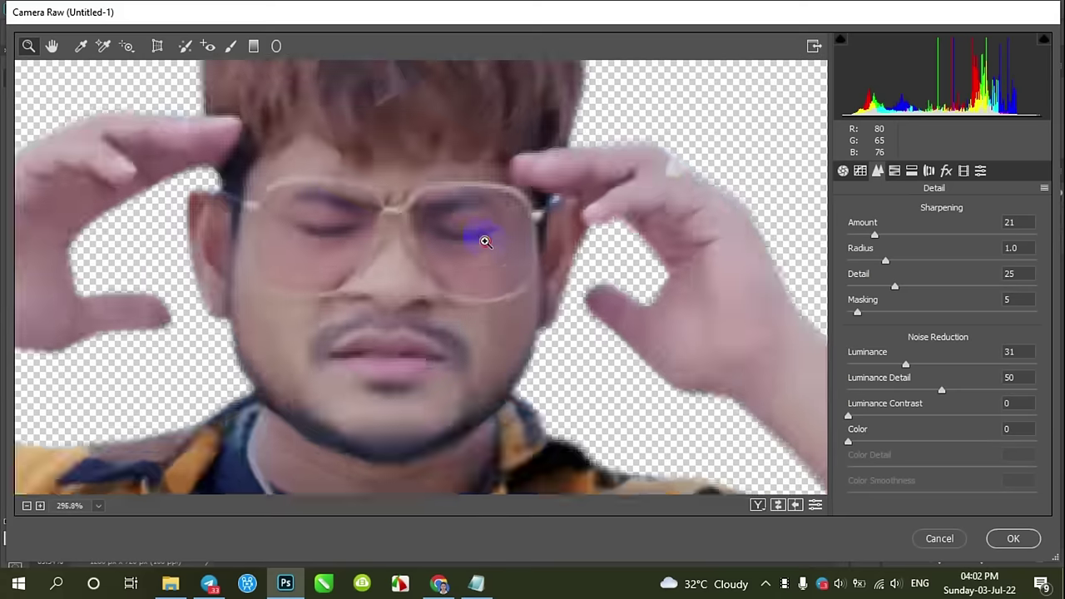
{"action": "scroll", "coordinate": [479, 251], "scroll_direction": "down", "scroll_amount": 2}
{"action": "scroll", "coordinate": [438, 303], "scroll_direction": "down", "scroll_amount": 2}
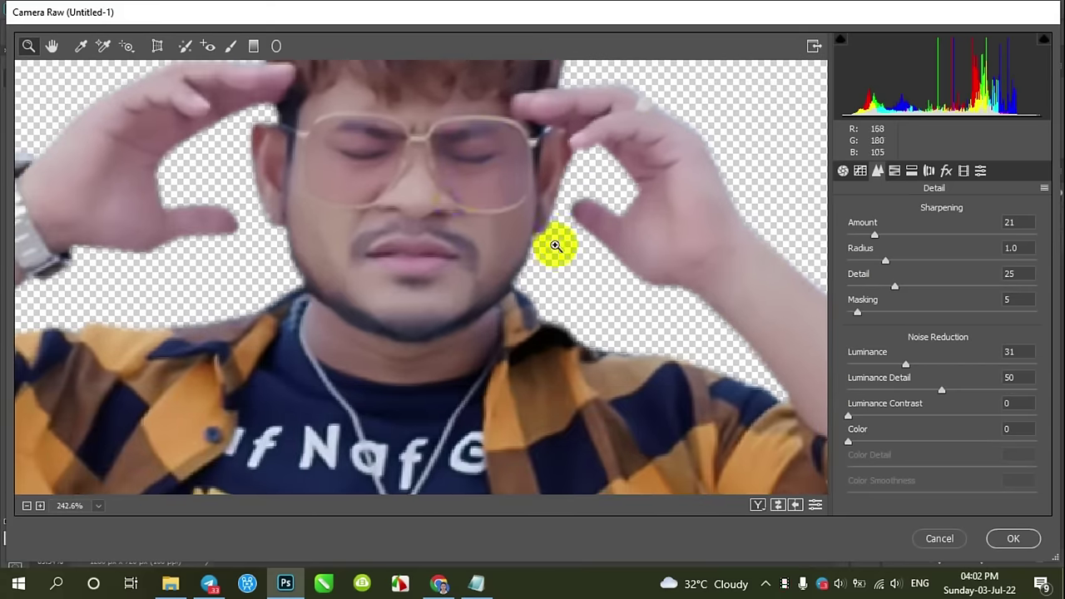
{"action": "left_click_drag", "start_coordinate": [548, 247], "coordinate": [504, 247]}
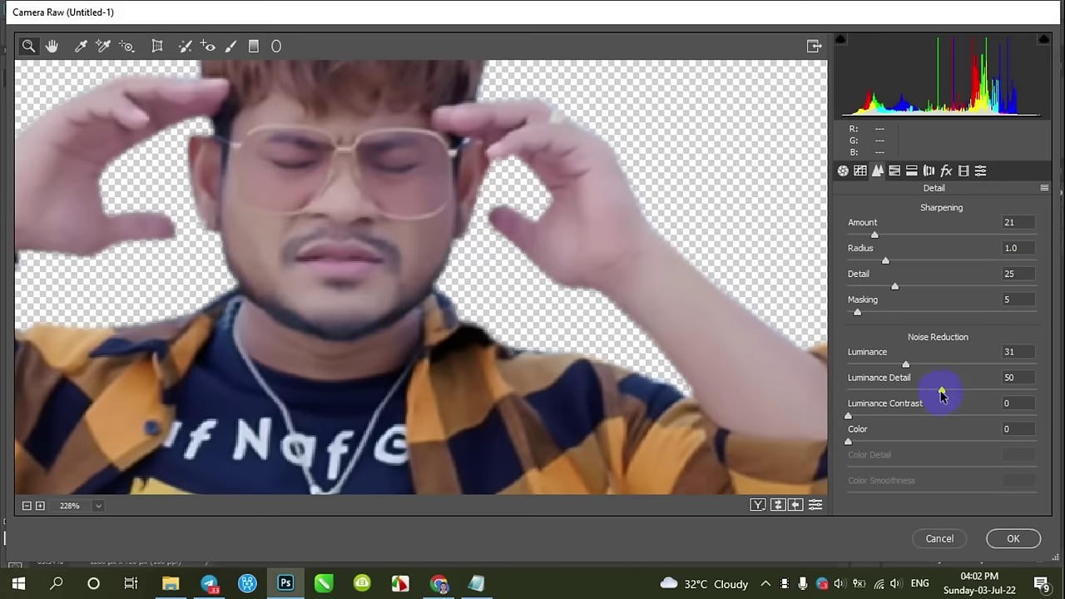
{"action": "left_click_drag", "start_coordinate": [943, 395], "coordinate": [895, 393]}
{"action": "left_click", "coordinate": [566, 280]}
{"action": "mouse_move", "coordinate": [908, 368]}
{"action": "left_mouse_down"}
{"action": "mouse_move", "coordinate": [849, 371]}
{"action": "mouse_move", "coordinate": [887, 367]}
{"action": "left_mouse_up"}
{"action": "mouse_move", "coordinate": [886, 395]}
{"action": "left_mouse_down"}
{"action": "mouse_move", "coordinate": [912, 396]}
{"action": "mouse_move", "coordinate": [880, 371]}
{"action": "left_mouse_up"}
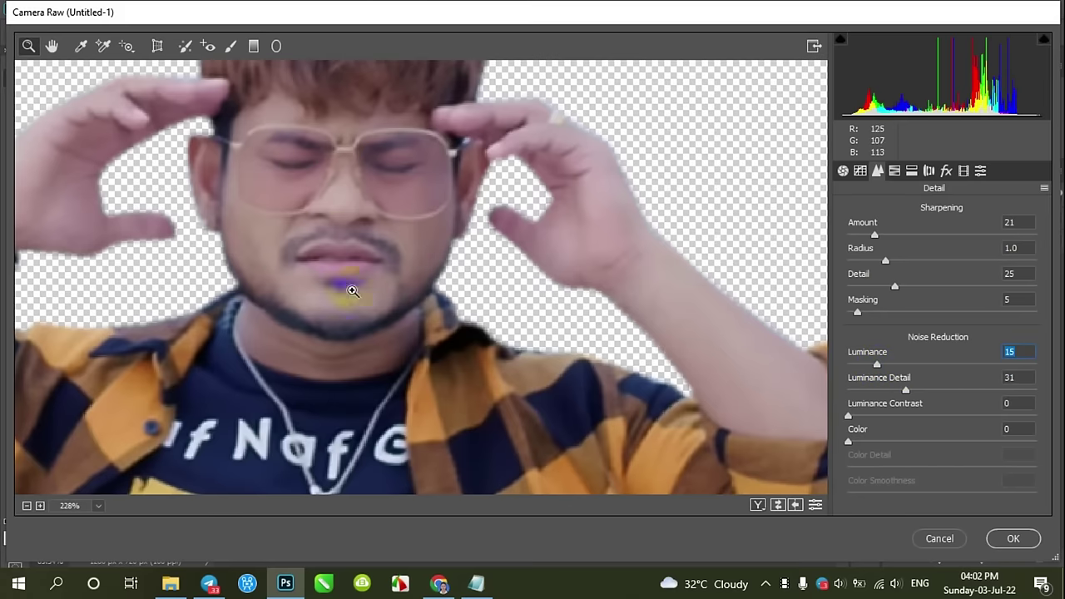
{"action": "mouse_move", "coordinate": [374, 230]}
{"action": "left_mouse_down"}
{"action": "mouse_move", "coordinate": [409, 289]}
{"action": "mouse_move", "coordinate": [400, 300]}
{"action": "mouse_move", "coordinate": [428, 321]}
{"action": "mouse_move", "coordinate": [382, 325]}
{"action": "left_mouse_up"}
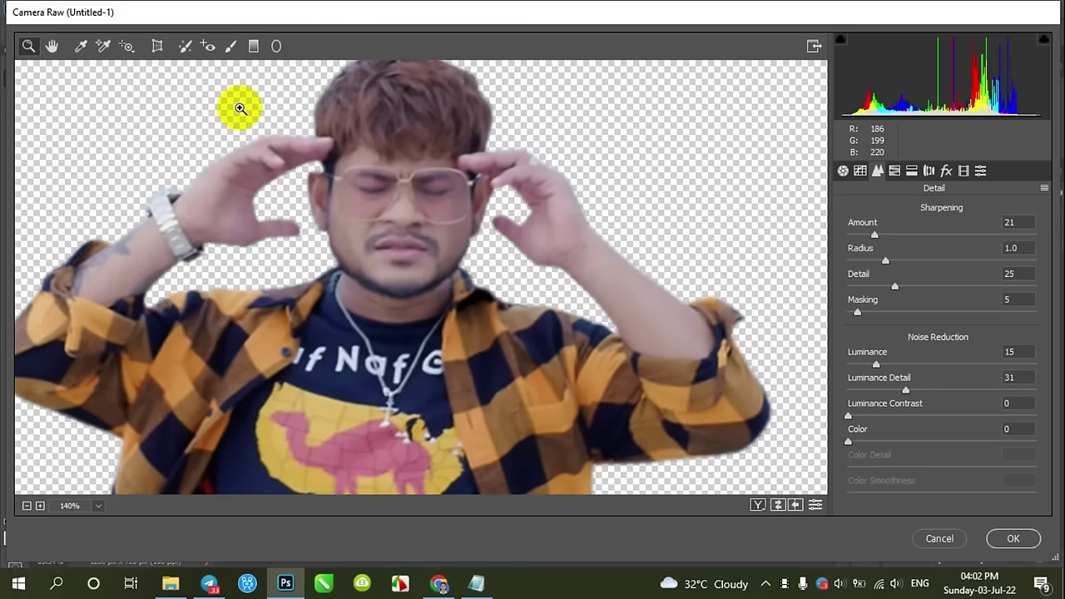
Choose the Adjustment Brush with Exposure +0.20 and Shadows +2, undoing a test click on the face.
{"action": "left_click", "coordinate": [231, 47]}
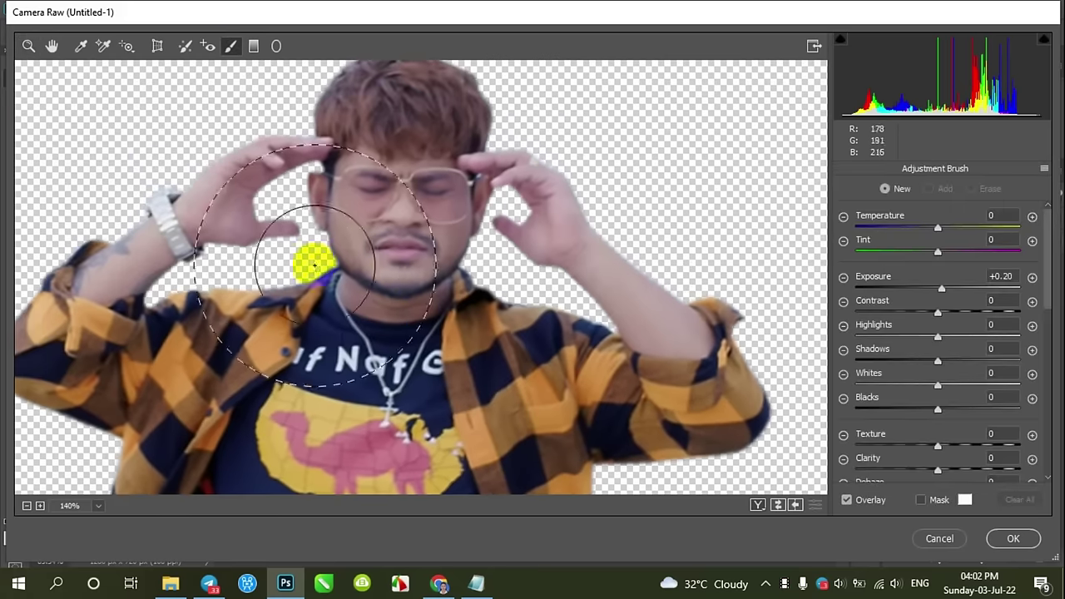
{"action": "mouse_move", "coordinate": [383, 337]}
{"action": "left_mouse_down"}
{"action": "mouse_move", "coordinate": [496, 308]}
{"action": "mouse_move", "coordinate": [975, 315]}
{"action": "left_mouse_up"}
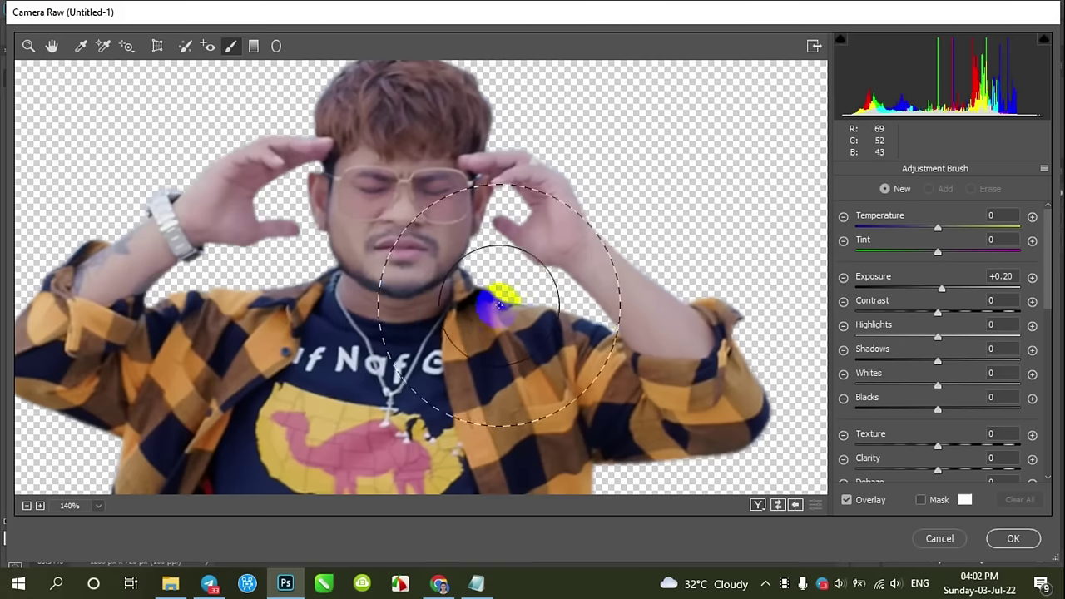
{"action": "left_click", "coordinate": [1015, 275]}
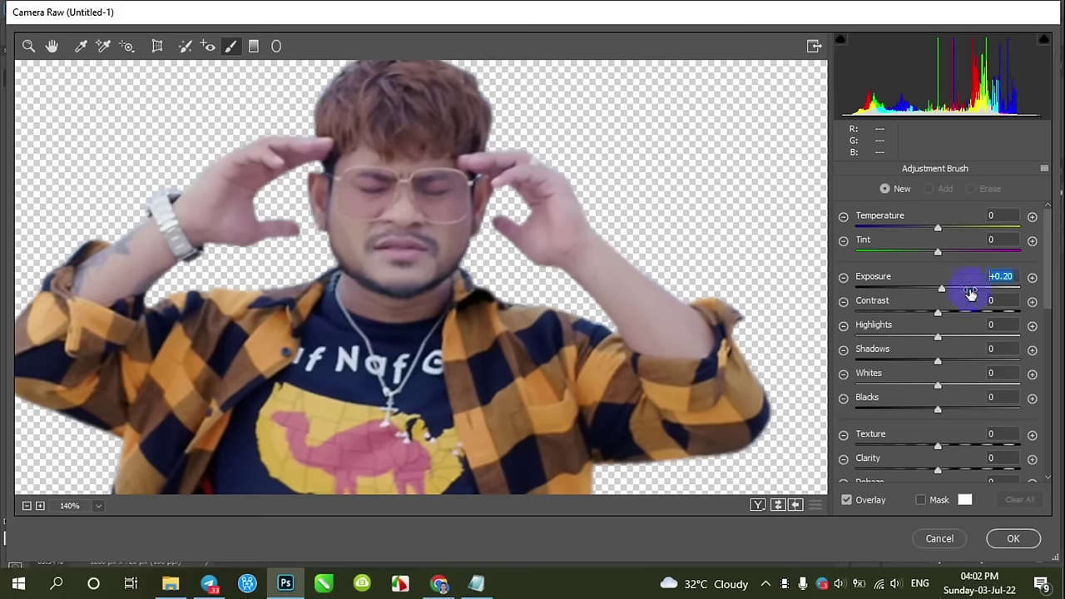
{"action": "left_click", "coordinate": [1007, 349]}
{"action": "type", "text": "2"}
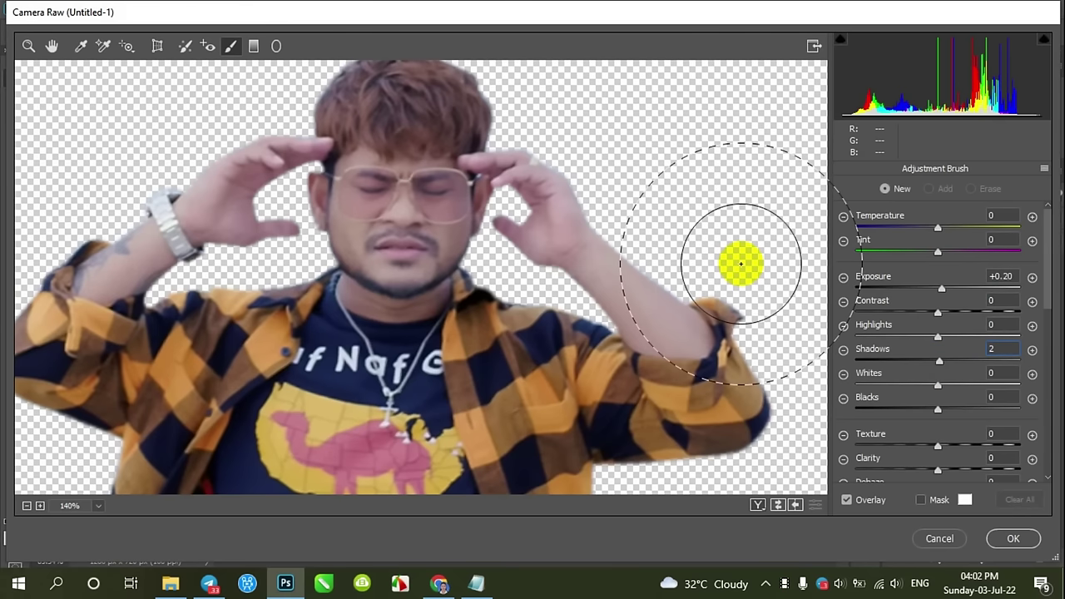
{"action": "scroll", "coordinate": [476, 296], "scroll_direction": "down", "scroll_amount": 2}
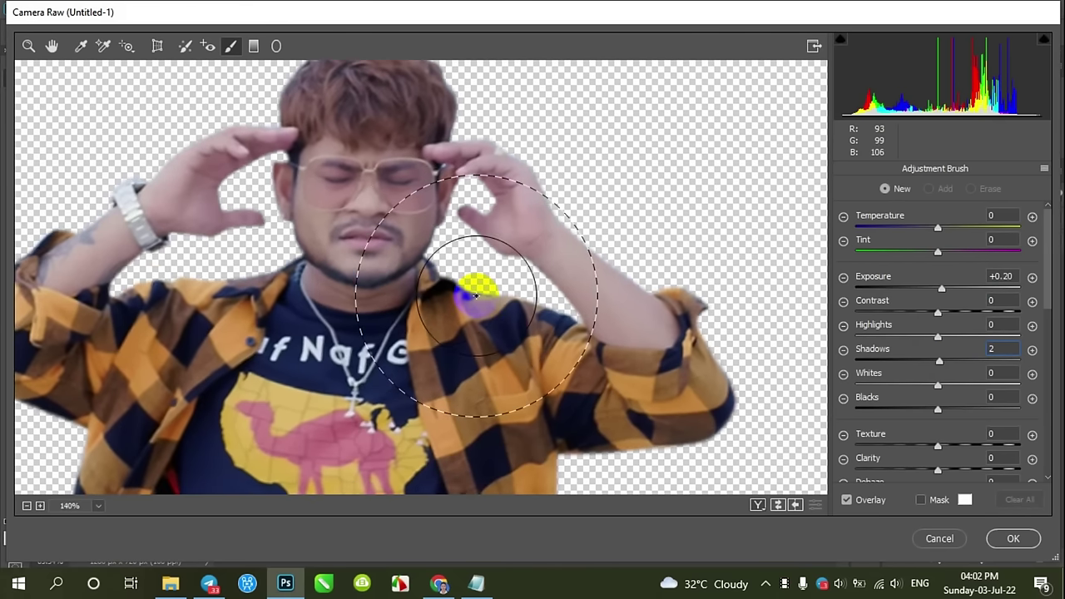
{"action": "scroll", "coordinate": [466, 316], "scroll_direction": "down", "scroll_amount": 5}
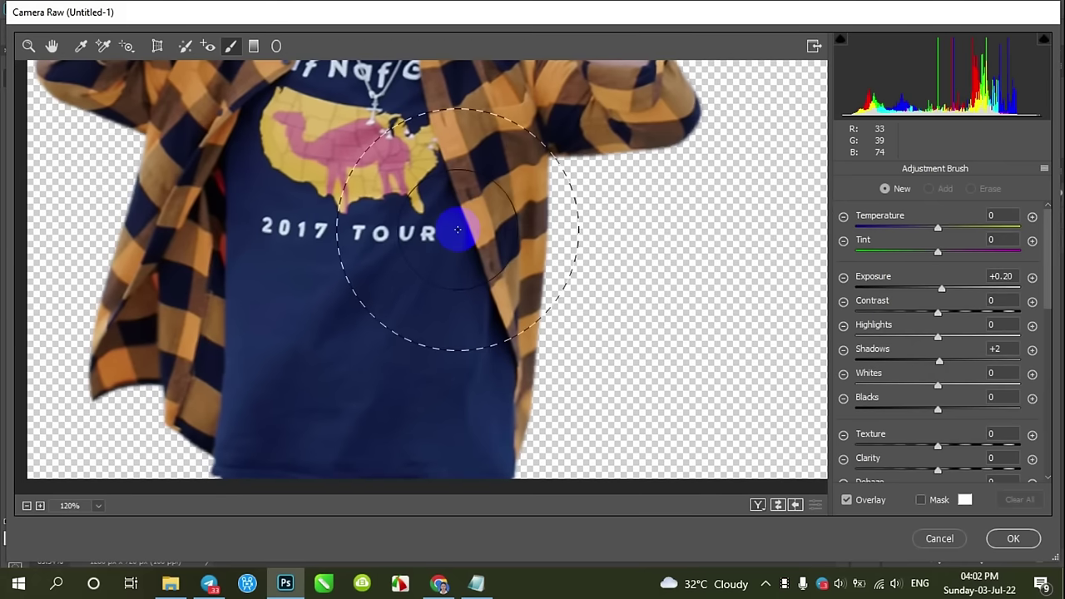
{"action": "scroll", "coordinate": [450, 237], "scroll_direction": "down", "scroll_amount": 3}
{"action": "scroll", "coordinate": [441, 241], "scroll_direction": "down", "scroll_amount": 1}
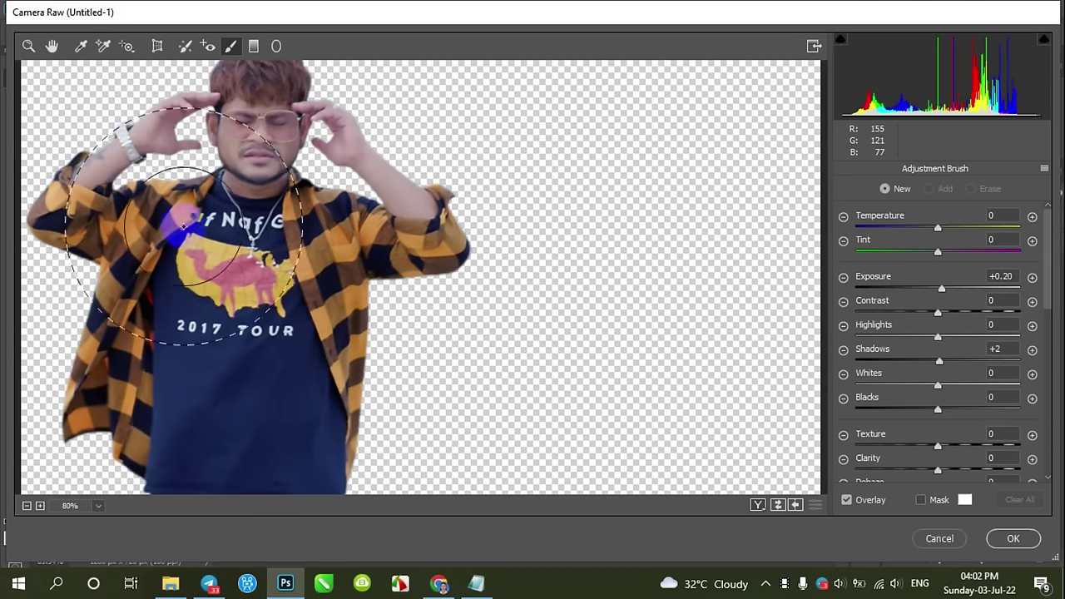
{"action": "left_click", "coordinate": [202, 213]}
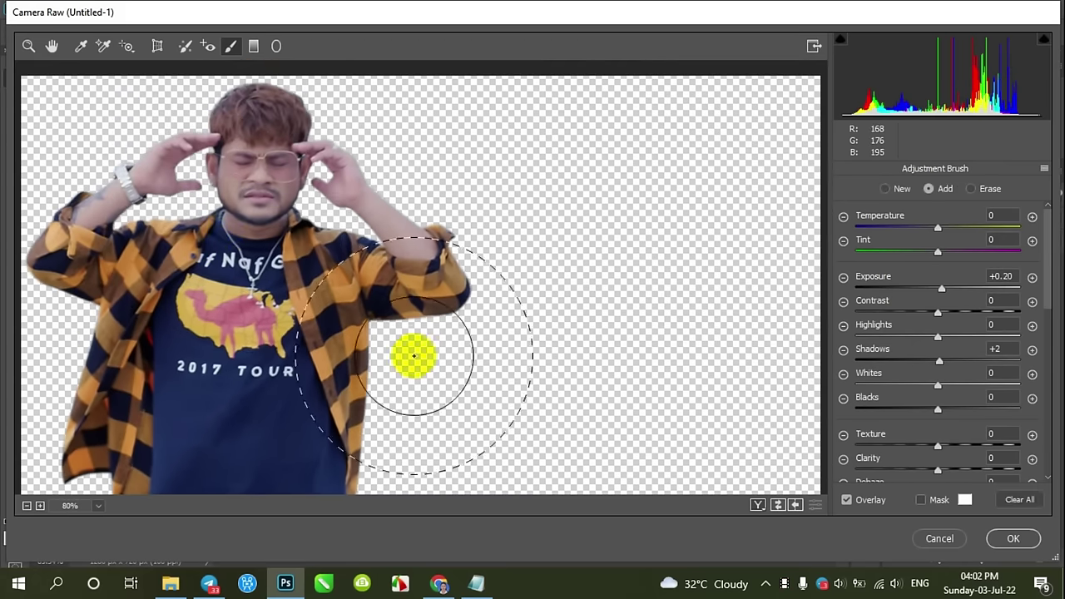
{"action": "key", "text": "ctrl+z"}
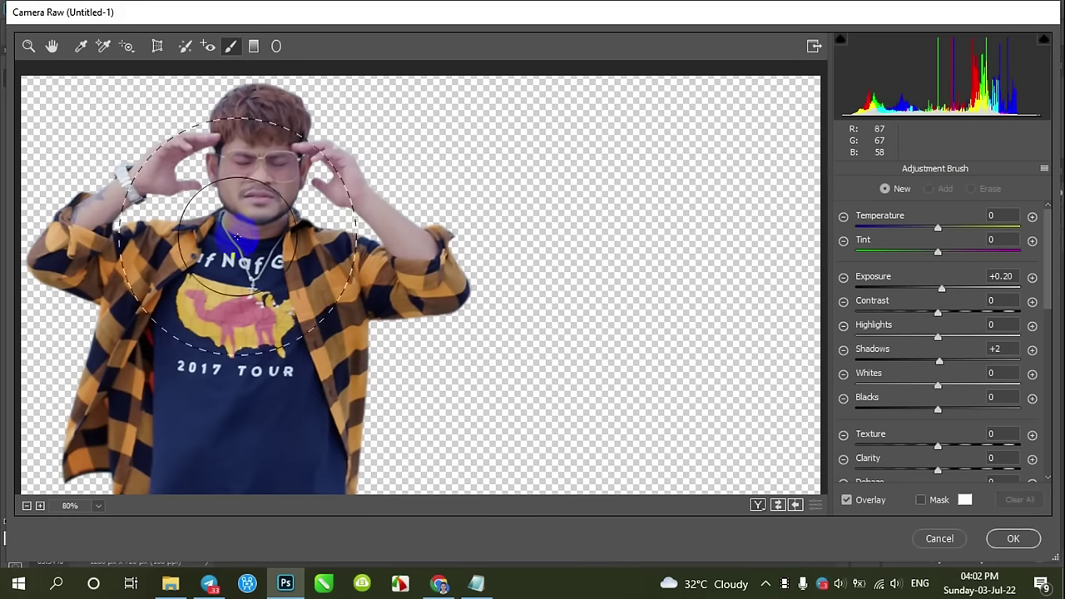
Zoom the preview to 100% and size the brush with [ and ] for the subject.
{"action": "scroll", "coordinate": [214, 202], "scroll_direction": "up", "scroll_amount": 2}
{"action": "scroll", "coordinate": [475, 345], "scroll_direction": "up", "scroll_amount": 1}
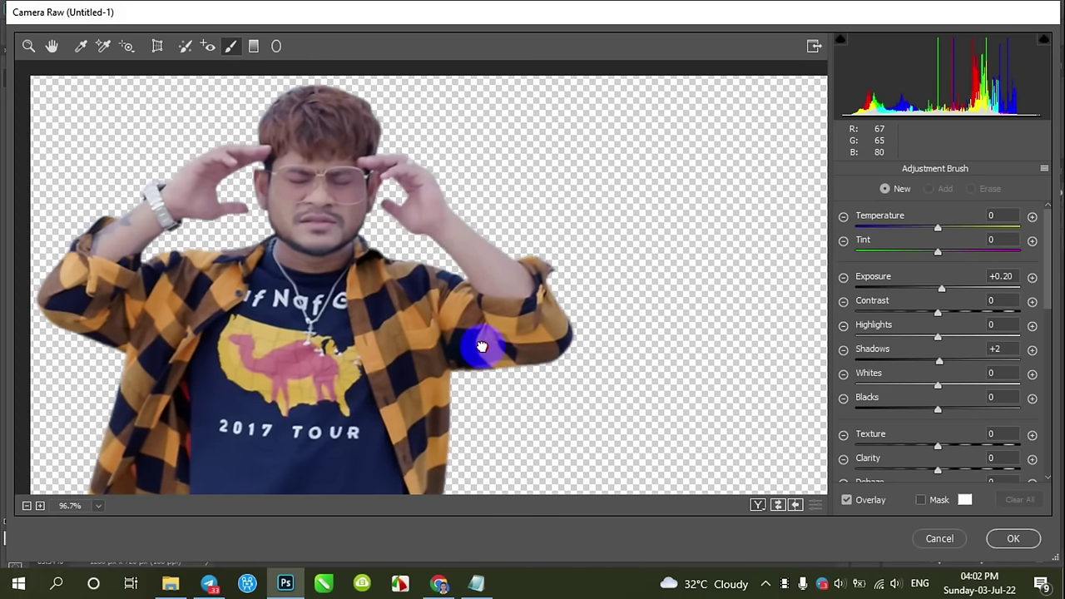
{"action": "scroll", "coordinate": [309, 238], "scroll_direction": "up", "scroll_amount": 1}
{"action": "scroll", "coordinate": [377, 303], "scroll_direction": "up", "scroll_amount": 1}
{"action": "left_click_drag", "start_coordinate": [377, 302], "coordinate": [423, 326]}
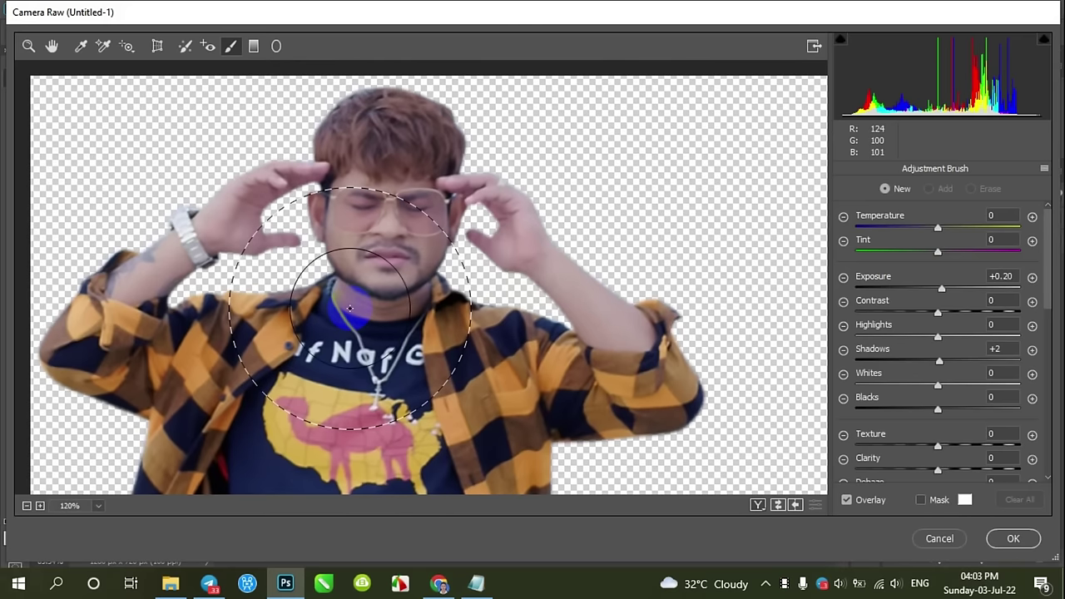
{"action": "key", "text": "bracketleft"}
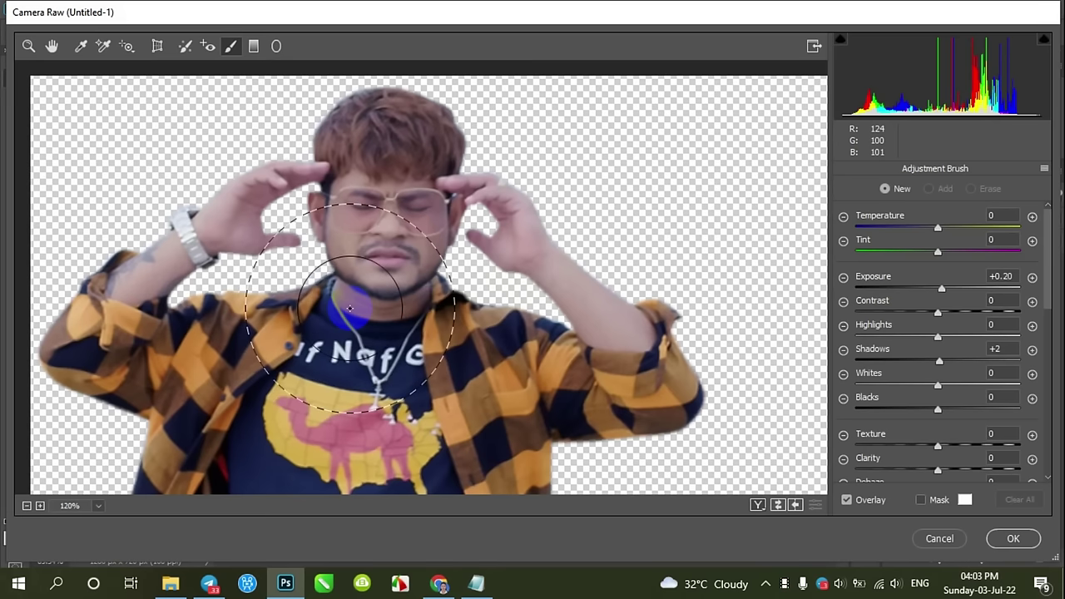
{"action": "key", "text": "bracketright"}
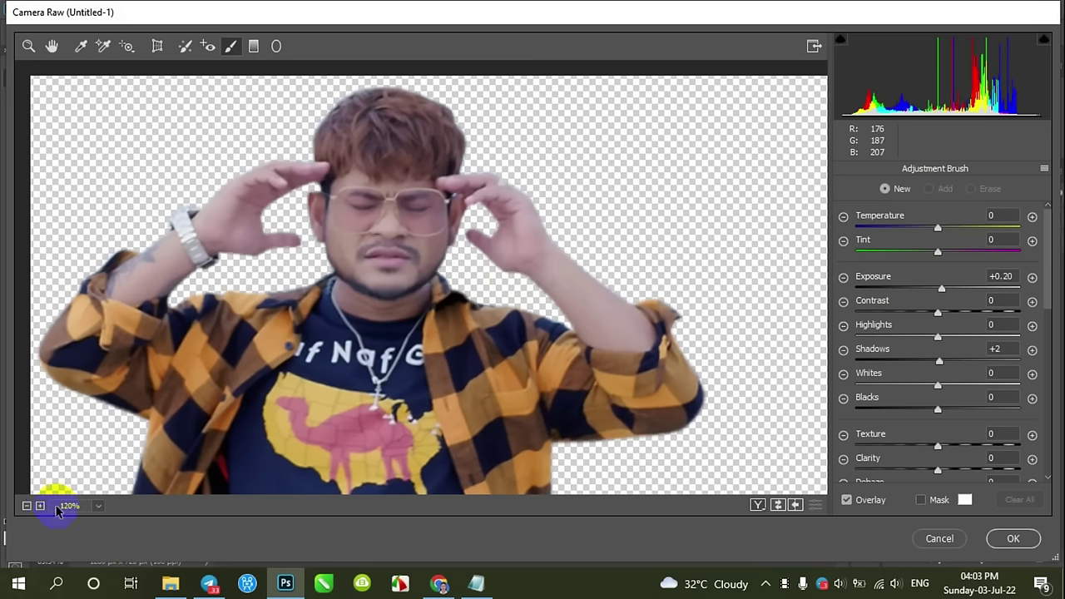
{"action": "left_click", "coordinate": [39, 506]}
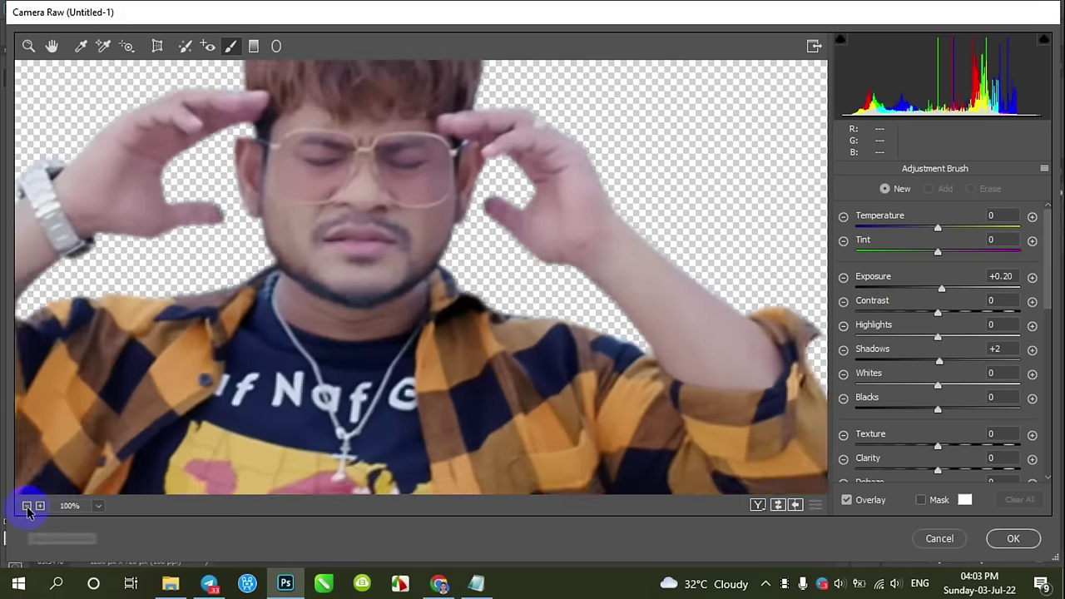
{"action": "left_click", "coordinate": [26, 506]}
{"action": "left_click_drag", "start_coordinate": [423, 297], "coordinate": [408, 287]}
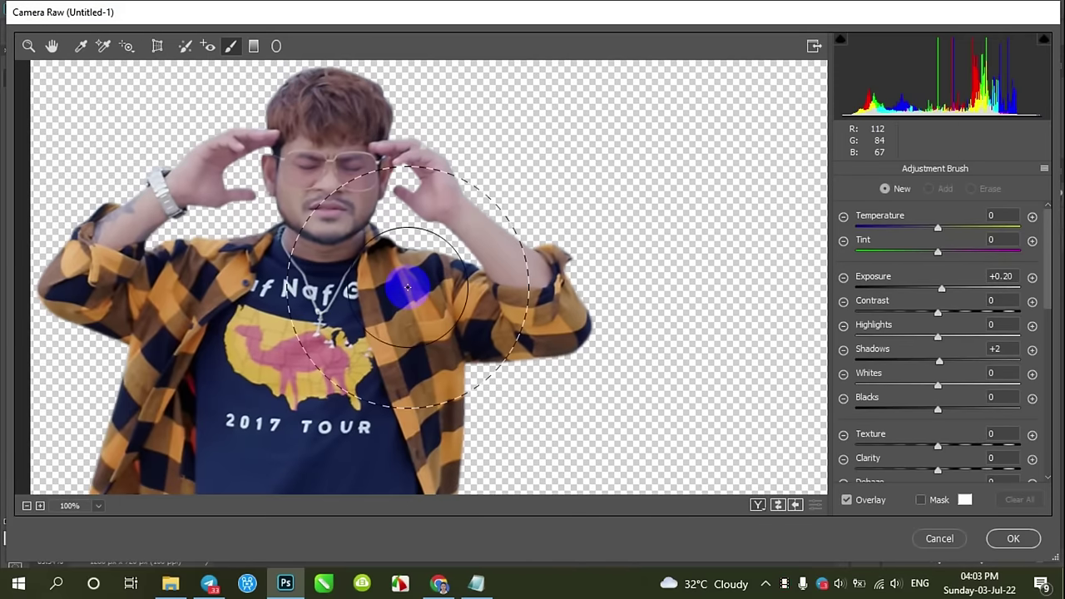
{"action": "key", "text": "bracketright"}
{"action": "key", "text": "bracketleft"}
{"action": "key", "text": "bracketleft"}
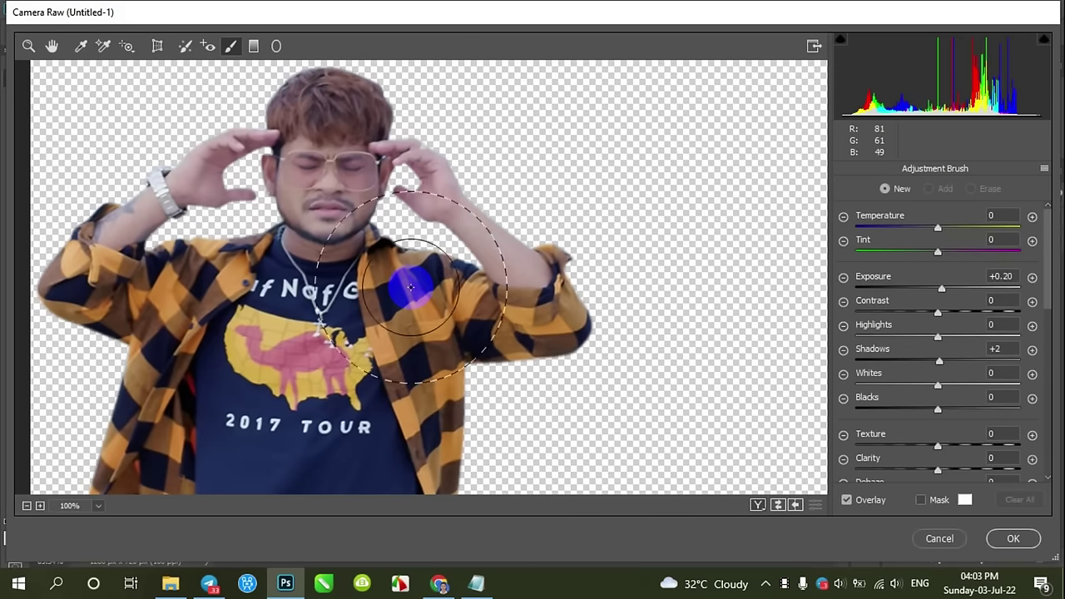
{"action": "key", "text": "bracketleft"}
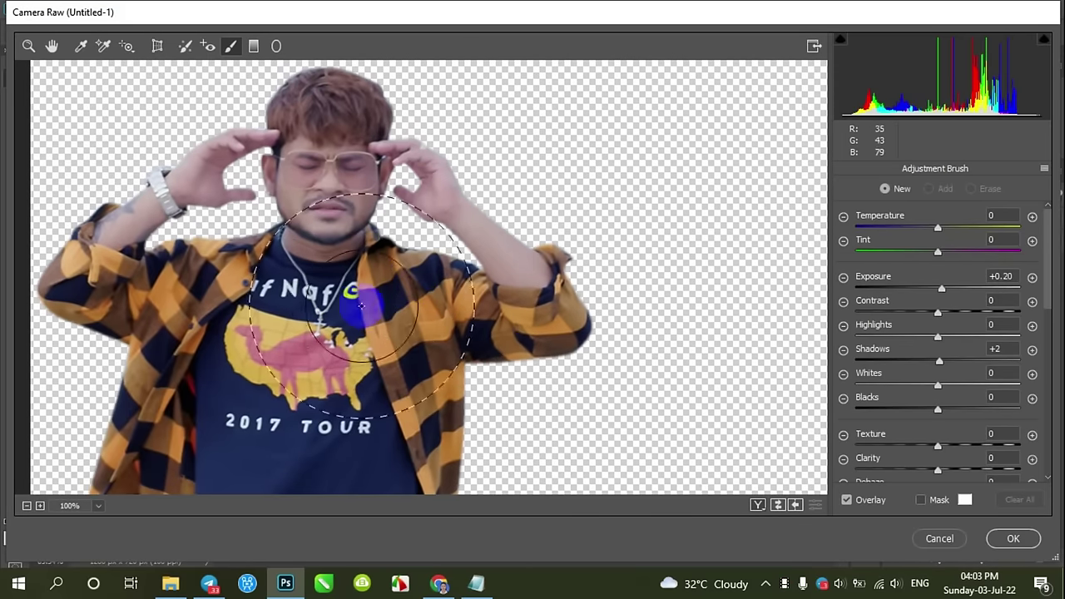
Clear the note and type 'Press [ & ] button to resize your brush tool', fixing bracket spacing.
{"action": "left_click", "coordinate": [476, 583]}
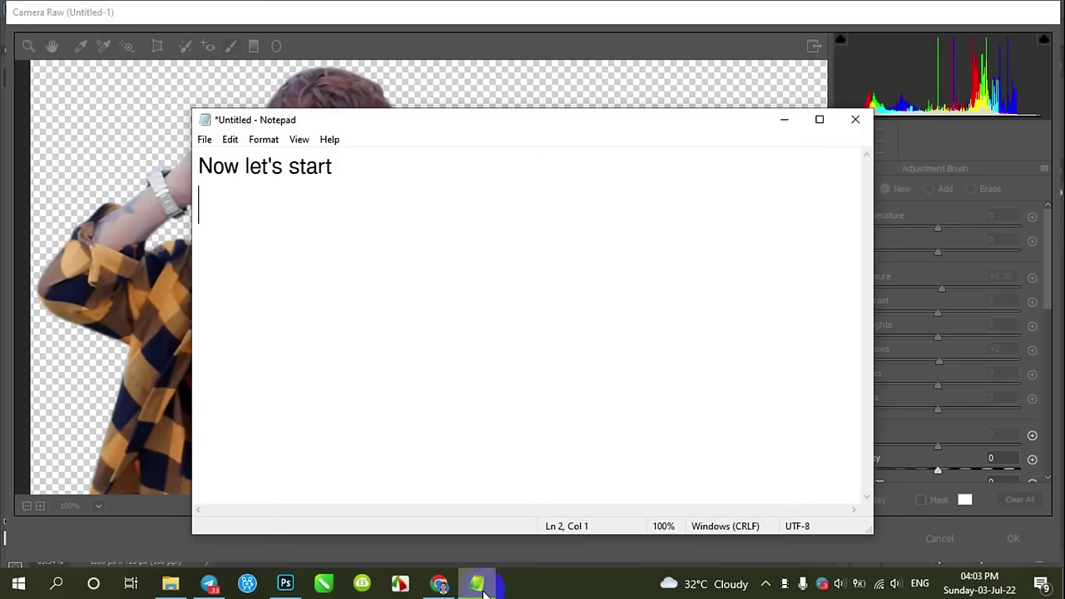
{"action": "key", "text": "ctrl+a"}
{"action": "key", "text": "BackSpace"}
{"action": "type", "text": "Pr"}
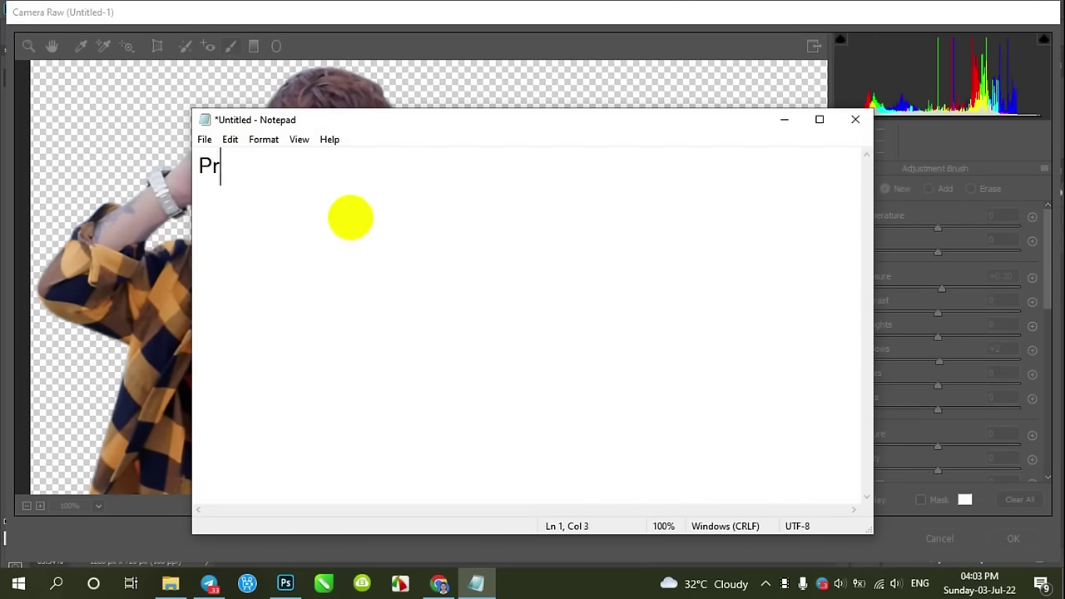
{"action": "type", "text": "ess [ "}
{"action": "type", "text": "button to"}
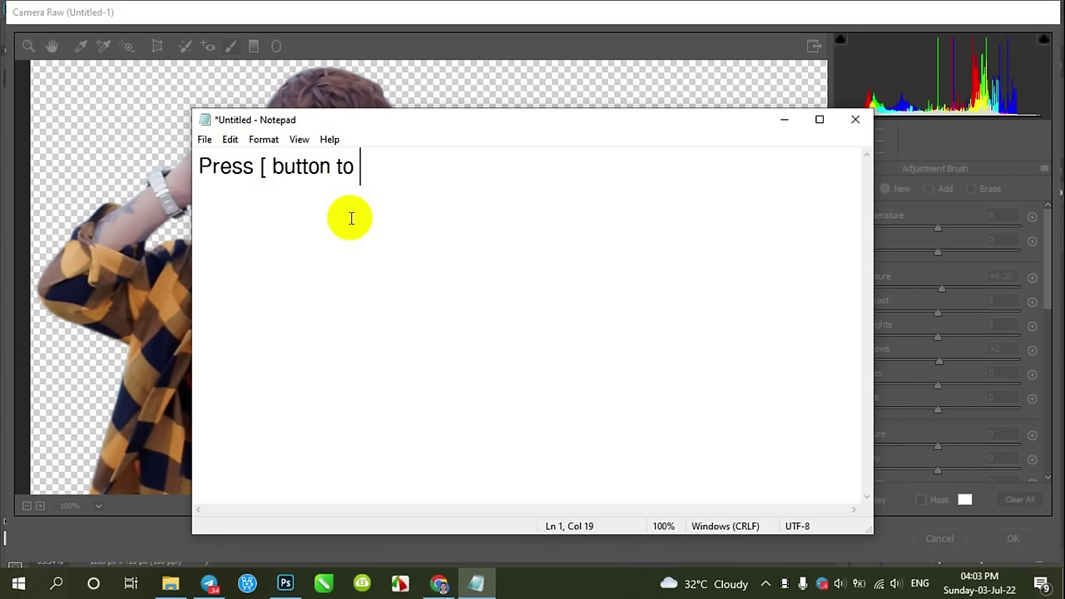
{"action": "key", "text": "Left"}
{"action": "key", "text": "Left"}
{"action": "key", "text": "Left"}
{"action": "key", "text": "Left"}
{"action": "key", "text": "Left"}
{"action": "type", "text": "& ]"}
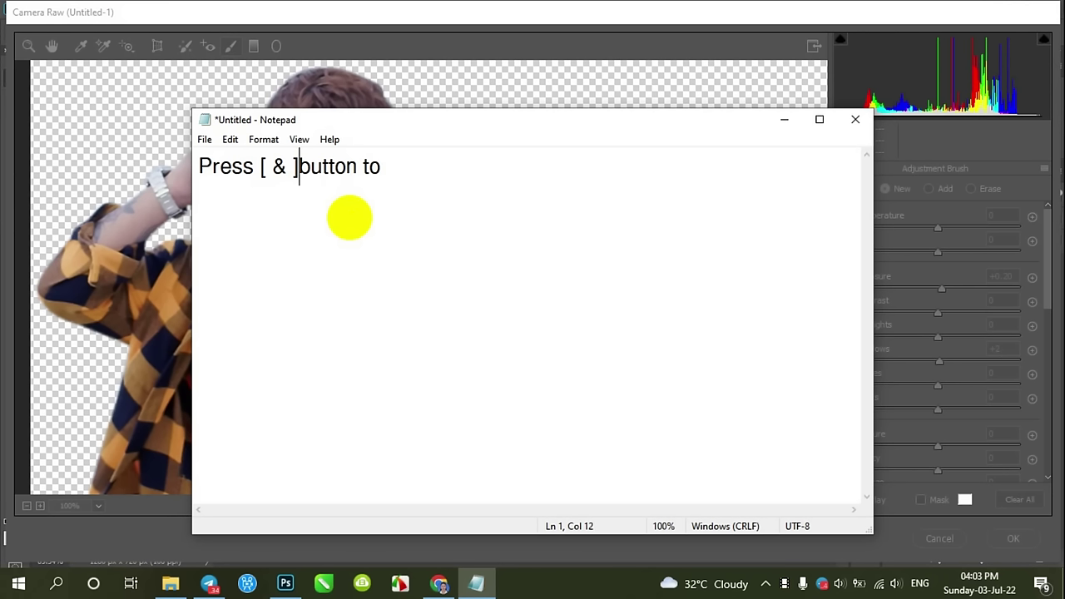
{"action": "type", "text": " button to "}
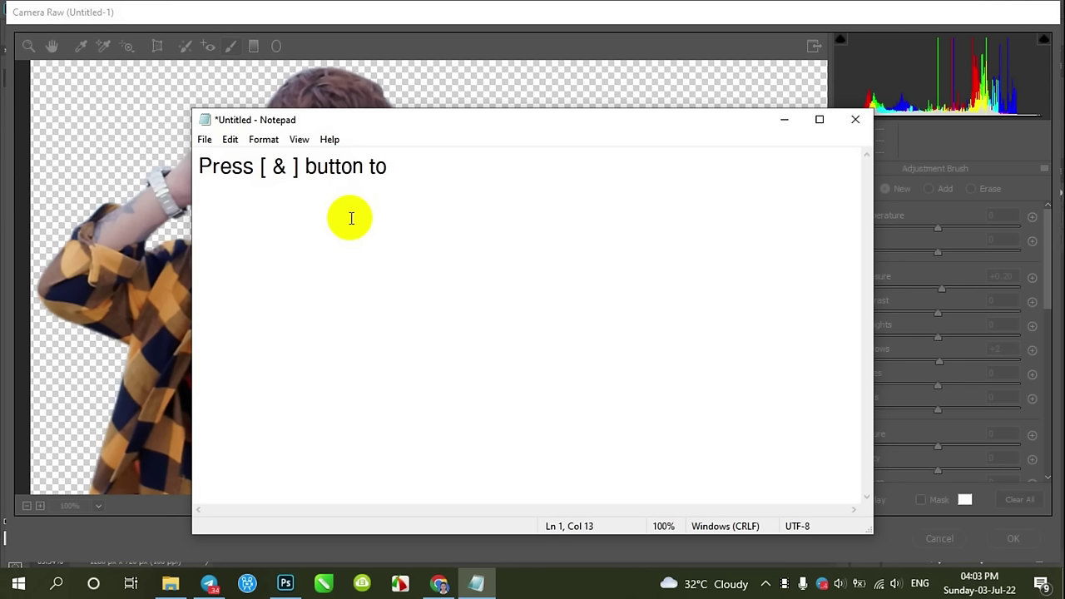
{"action": "type", "text": "re"}
{"action": "type", "text": "size you"}
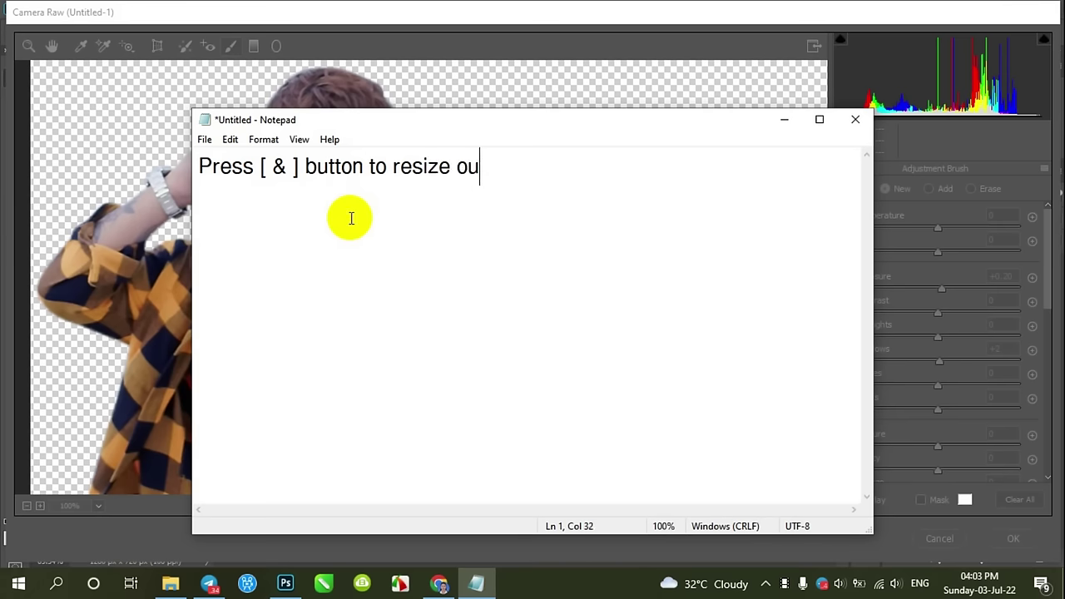
{"action": "key", "text": "BackSpace"}
{"action": "key", "text": "BackSpace"}
{"action": "type", "text": "your brush"}
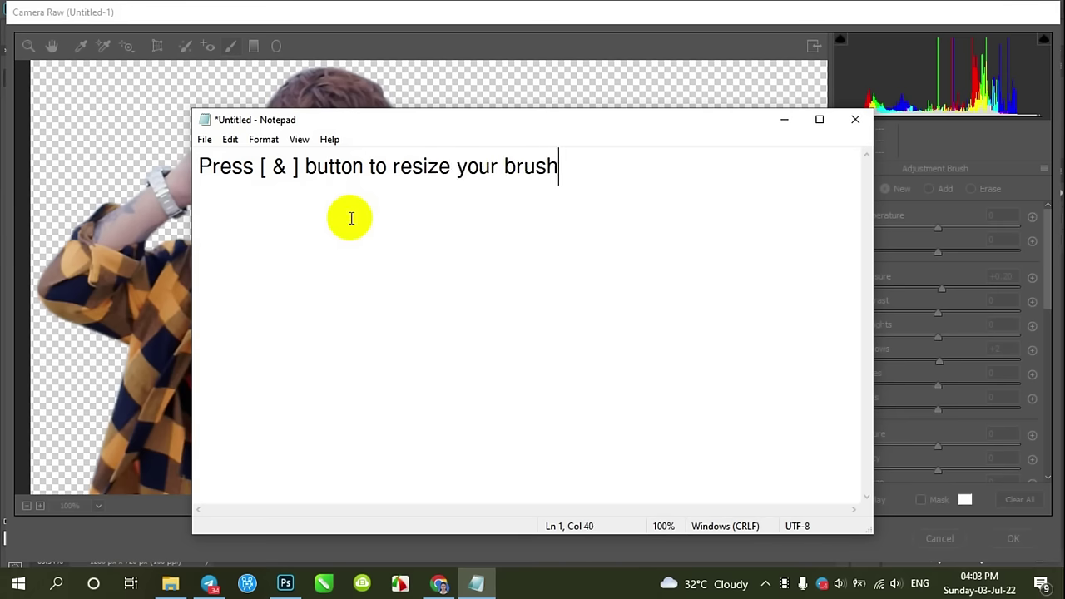
{"action": "type", "text": " tool"}
Delete a stray stroke, then brush brightening over the man's neck and left shirt.
{"action": "left_click", "coordinate": [784, 119]}
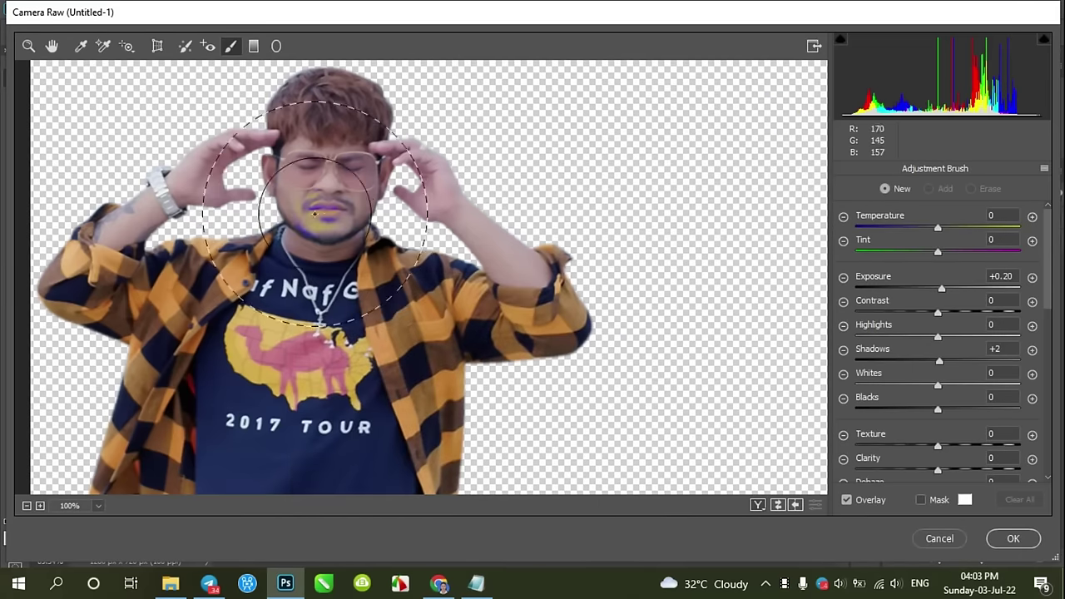
{"action": "left_click_drag", "start_coordinate": [708, 201], "coordinate": [666, 231]}
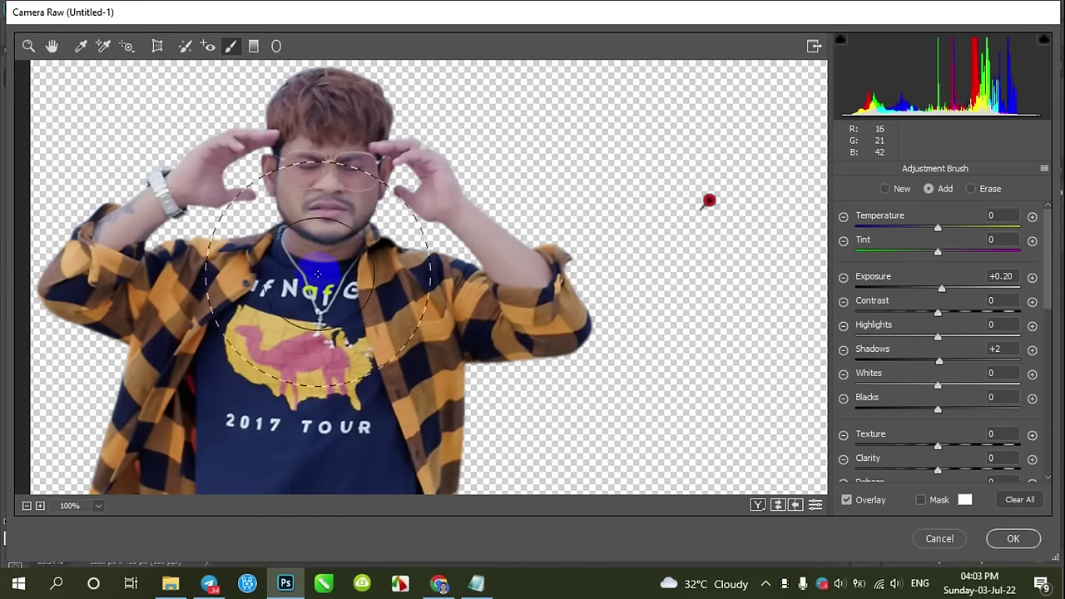
{"action": "key", "text": "Delete"}
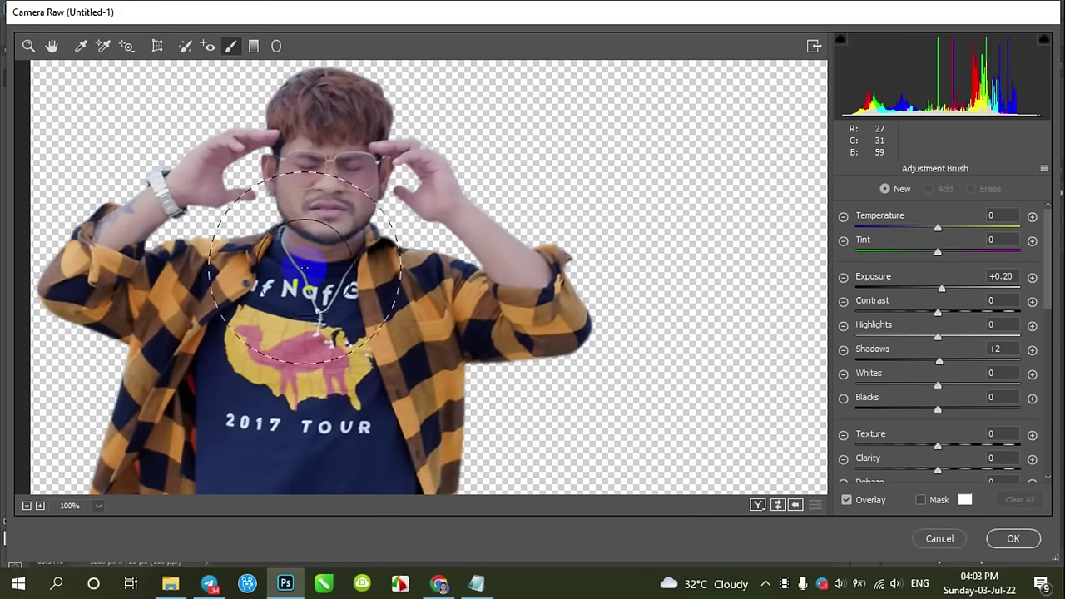
{"action": "key", "text": "bracketright"}
{"action": "key", "text": "bracketright"}
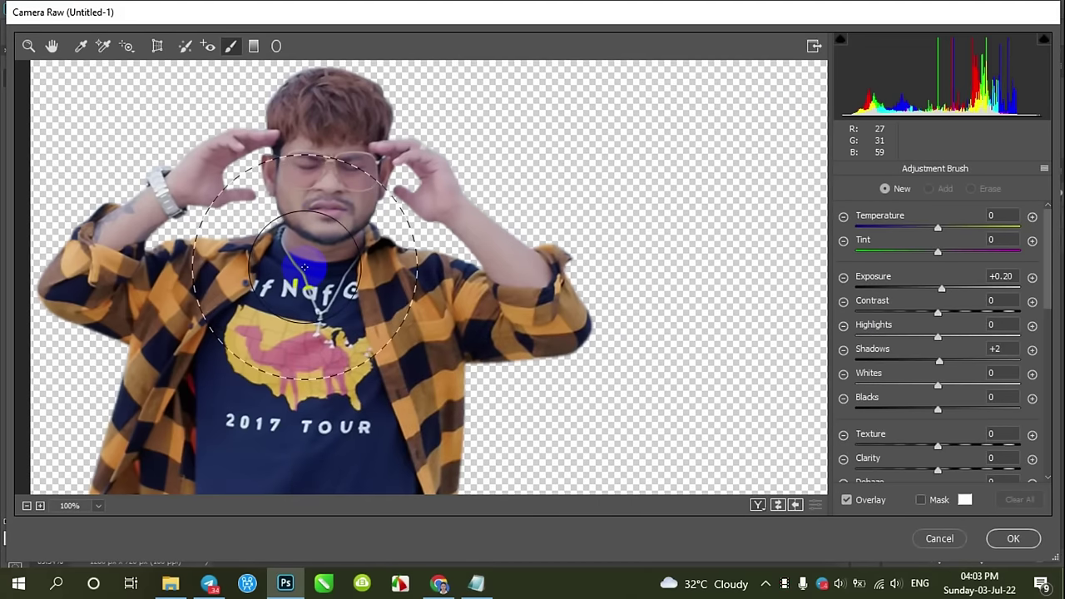
{"action": "key", "text": "bracketleft"}
{"action": "key", "text": "bracketleft"}
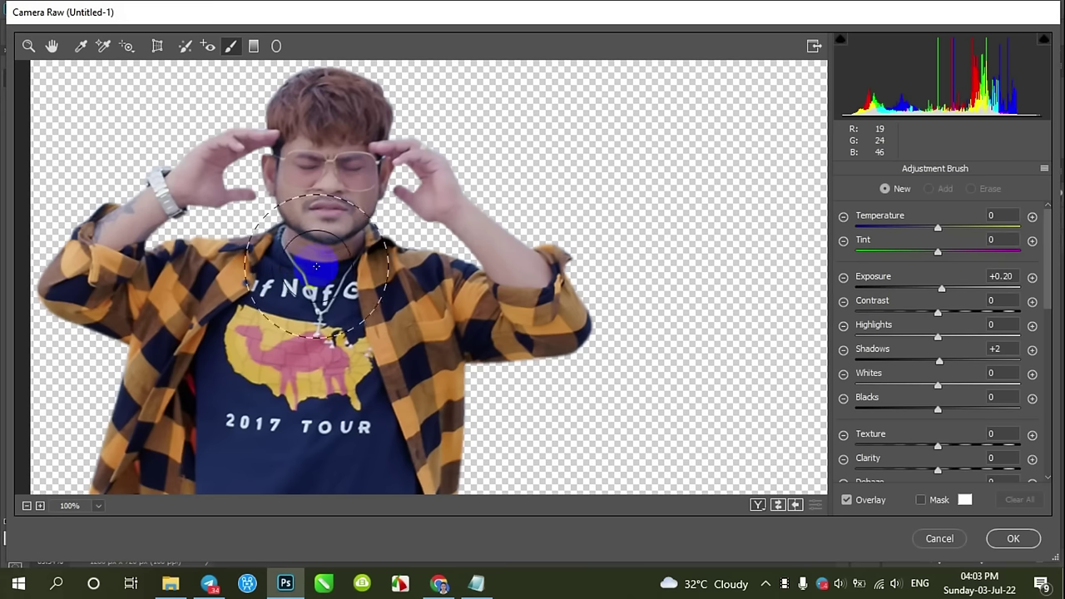
{"action": "mouse_move", "coordinate": [298, 290]}
{"action": "left_mouse_down"}
{"action": "mouse_move", "coordinate": [384, 352]}
{"action": "mouse_move", "coordinate": [422, 280]}
{"action": "mouse_move", "coordinate": [531, 312]}
{"action": "mouse_move", "coordinate": [542, 373]}
{"action": "left_mouse_up"}
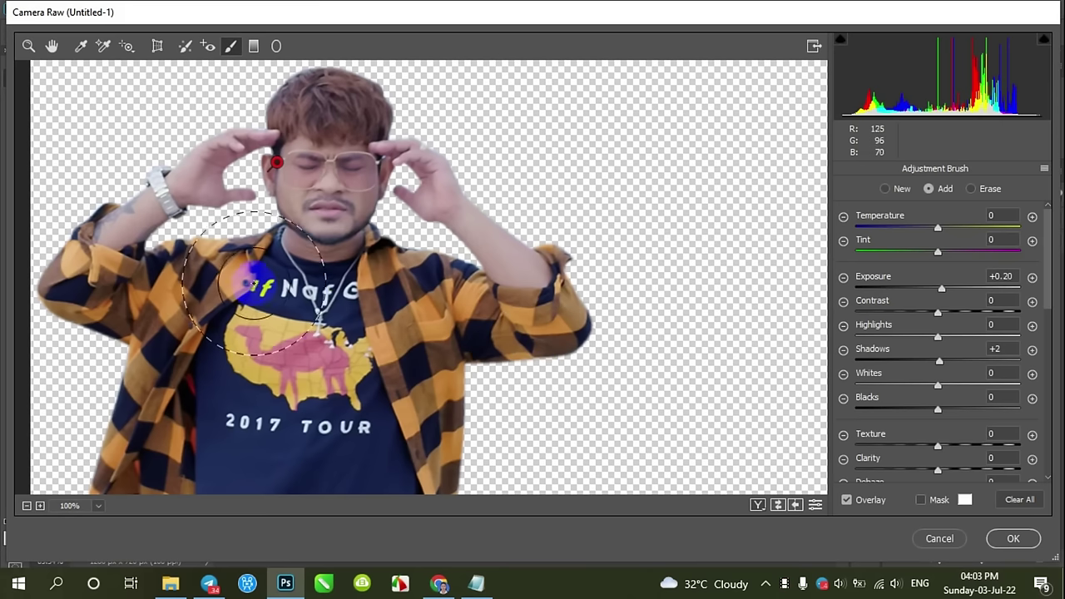
{"action": "left_click", "coordinate": [301, 264]}
{"action": "mouse_move", "coordinate": [301, 265]}
{"action": "left_mouse_down"}
{"action": "mouse_move", "coordinate": [98, 357]}
{"action": "mouse_move", "coordinate": [166, 361]}
{"action": "mouse_move", "coordinate": [286, 226]}
{"action": "mouse_move", "coordinate": [316, 253]}
{"action": "left_mouse_up"}
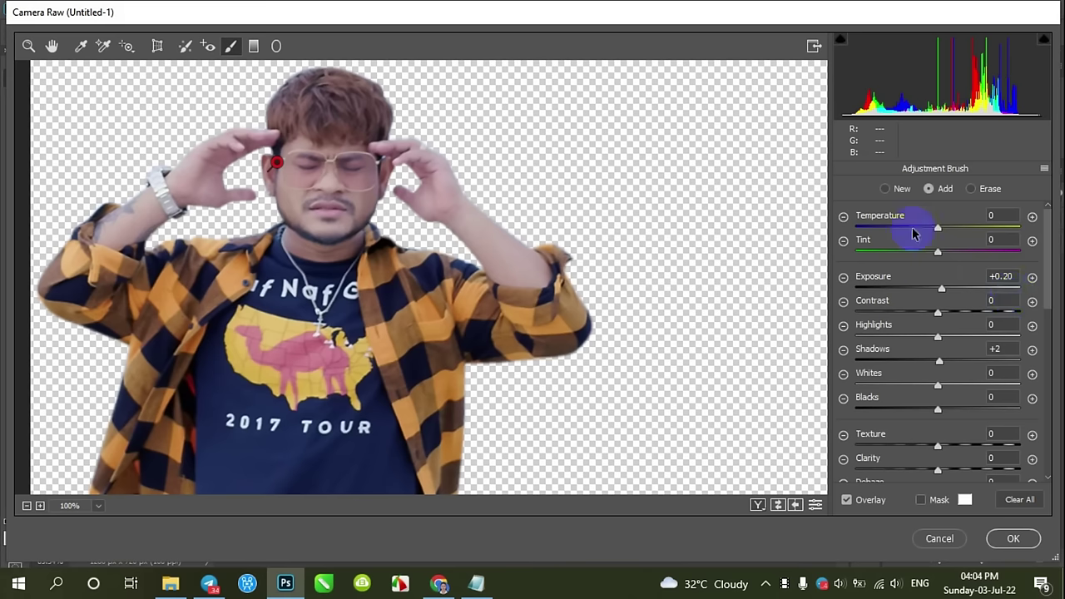
Add a new brush adjustment at Exposure +0.30 and paint it over the shirt.
{"action": "left_click", "coordinate": [887, 188]}
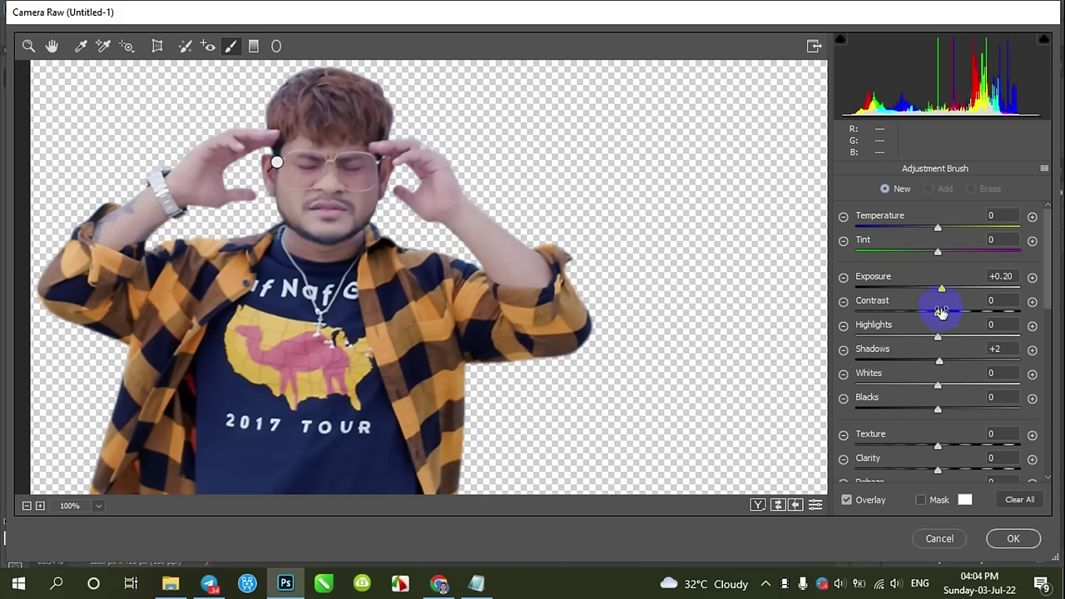
{"action": "left_click", "coordinate": [943, 292]}
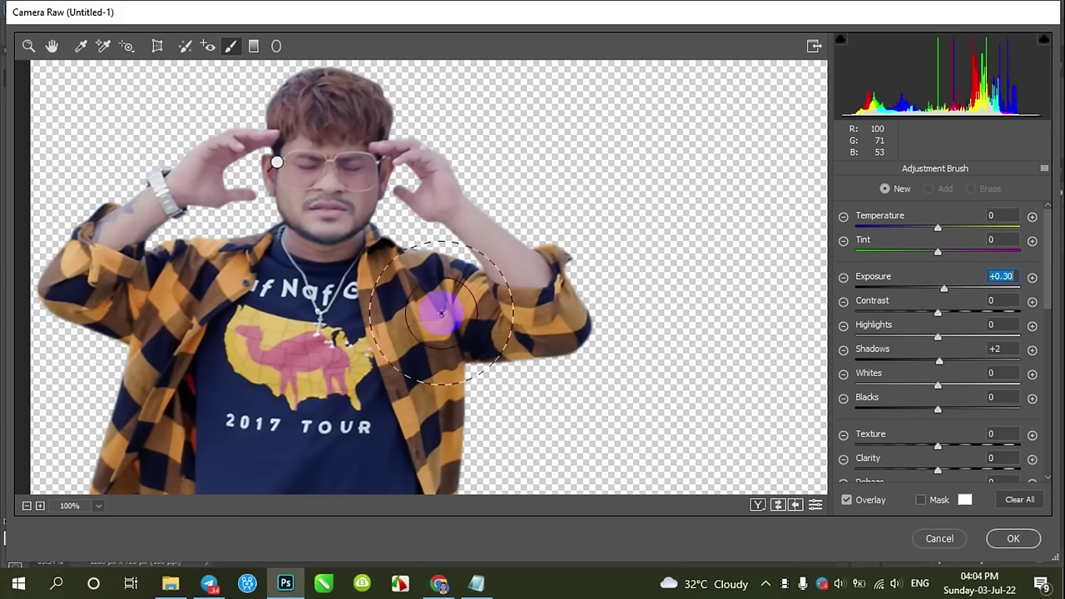
{"action": "left_click", "coordinate": [248, 245]}
{"action": "mouse_move", "coordinate": [409, 406]}
{"action": "left_mouse_down"}
{"action": "mouse_move", "coordinate": [416, 290]}
{"action": "mouse_move", "coordinate": [430, 316]}
{"action": "mouse_move", "coordinate": [414, 392]}
{"action": "mouse_move", "coordinate": [444, 320]}
{"action": "mouse_move", "coordinate": [433, 319]}
{"action": "left_mouse_up"}
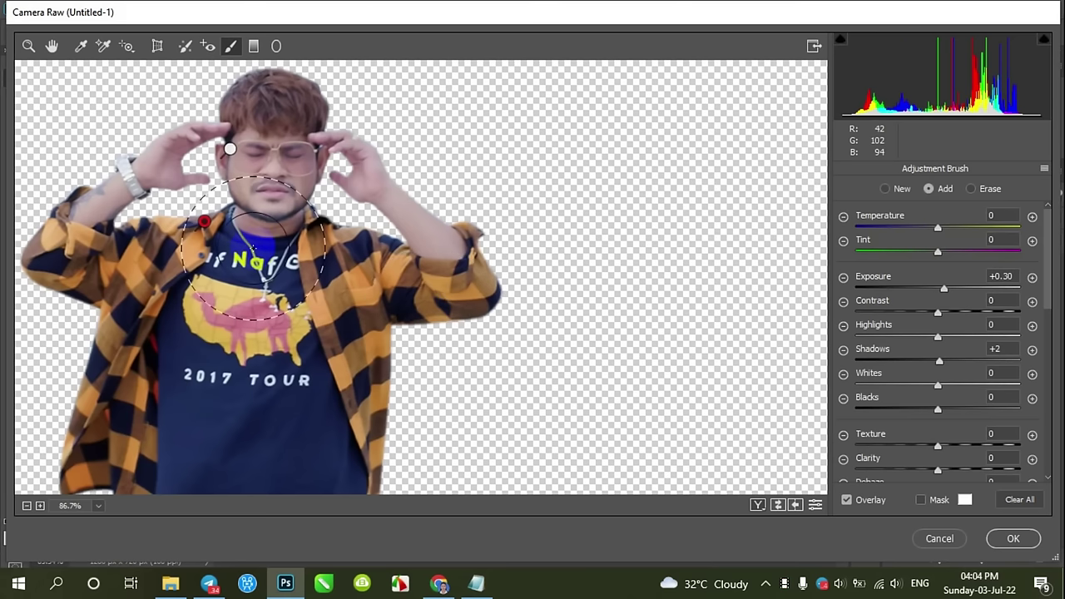
Cool the subject's Temperature to -11 in the Basic panel.
{"action": "key", "text": "z"}
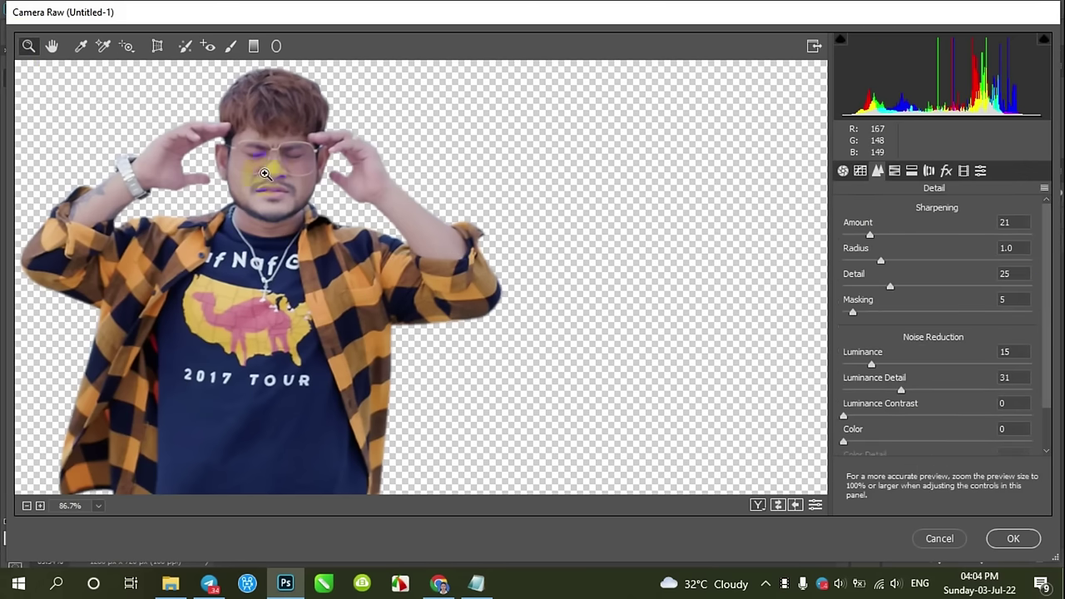
{"action": "scroll", "coordinate": [256, 210], "scroll_direction": "up", "scroll_amount": 3}
{"action": "left_click_drag", "start_coordinate": [255, 210], "coordinate": [373, 209]}
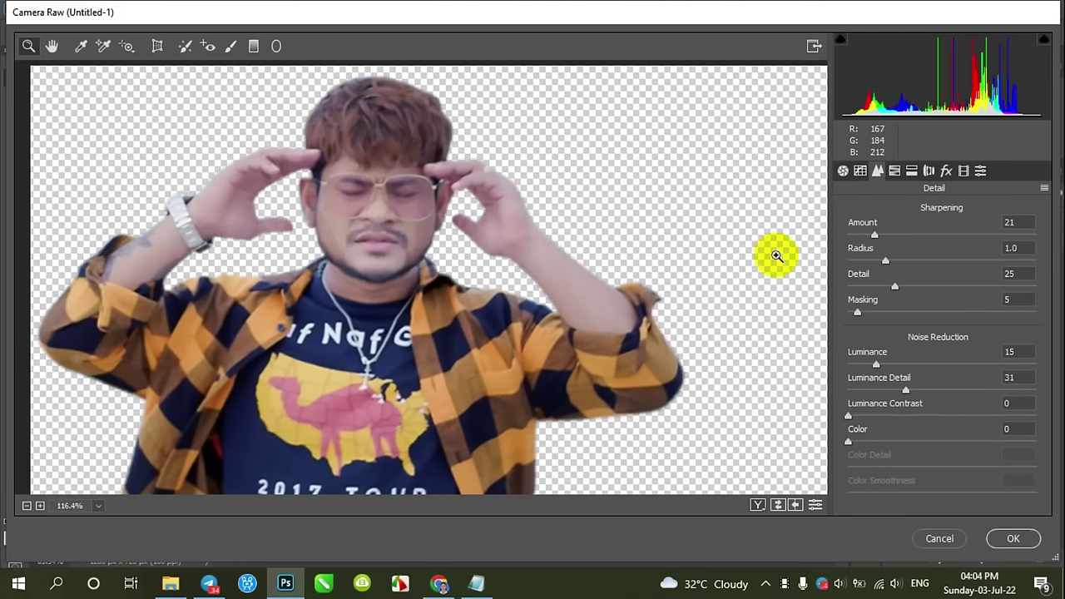
{"action": "left_click", "coordinate": [843, 173]}
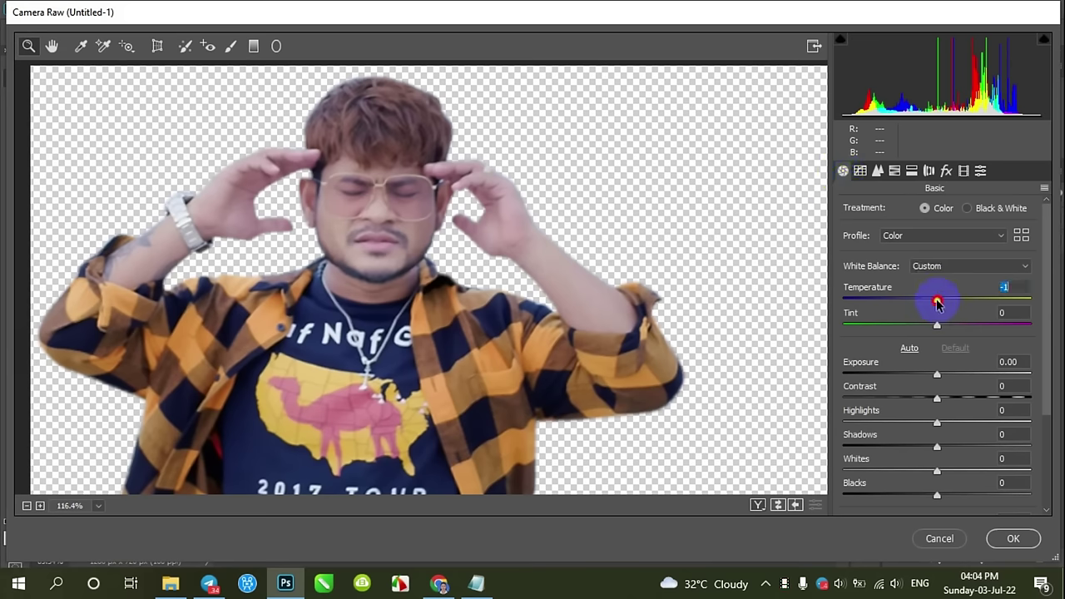
{"action": "left_click_drag", "start_coordinate": [938, 303], "coordinate": [927, 305]}
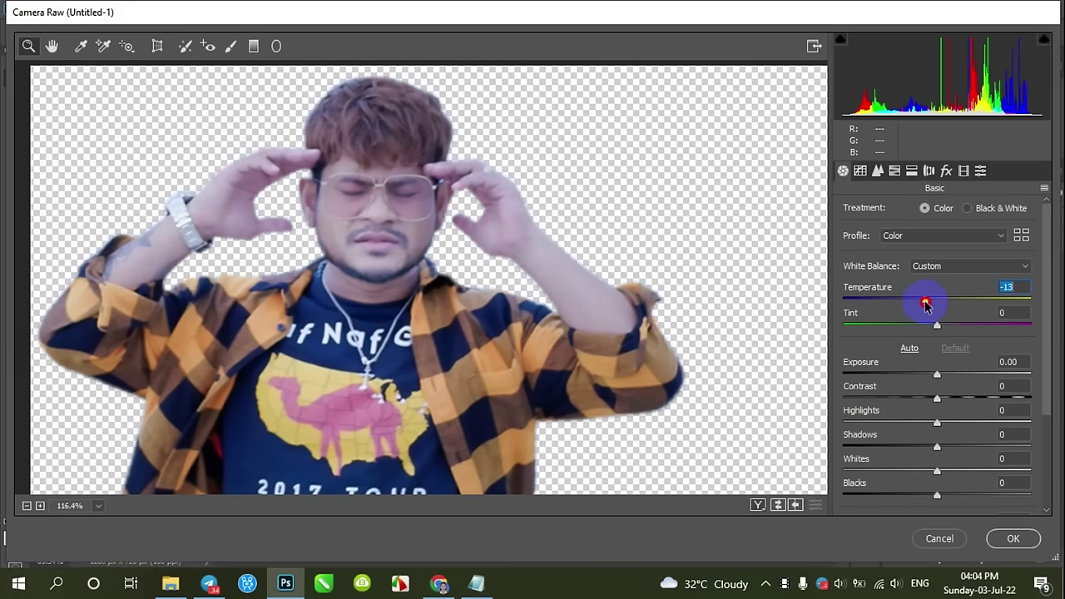
{"action": "scroll", "coordinate": [450, 308], "scroll_direction": "down", "scroll_amount": 3}
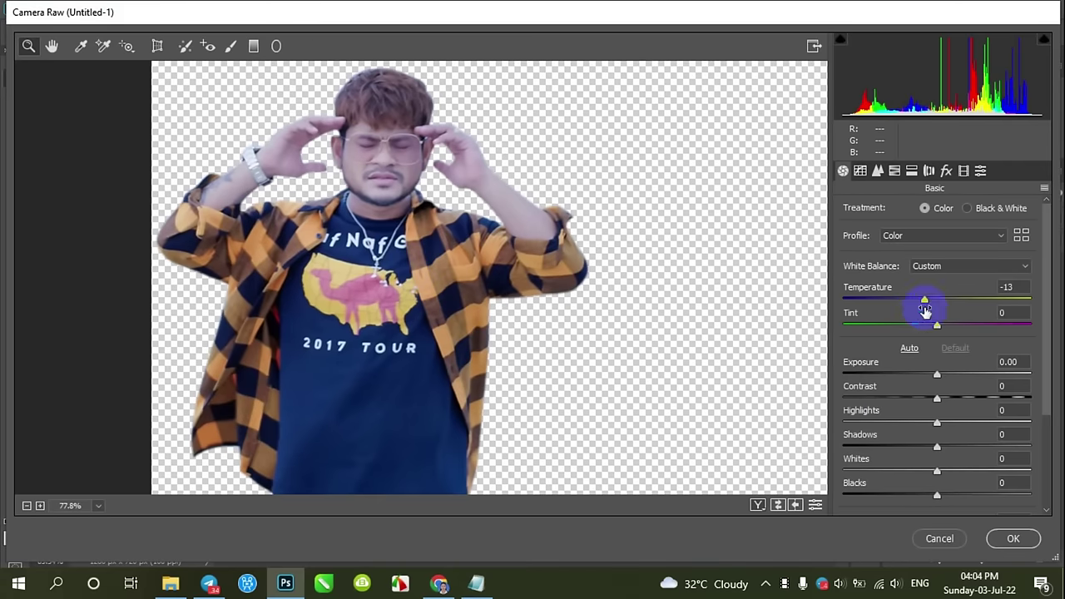
{"action": "left_click", "coordinate": [925, 301]}
{"action": "mouse_move", "coordinate": [925, 305]}
{"action": "left_mouse_down"}
{"action": "mouse_move", "coordinate": [916, 308]}
{"action": "mouse_move", "coordinate": [931, 309]}
{"action": "left_mouse_up"}
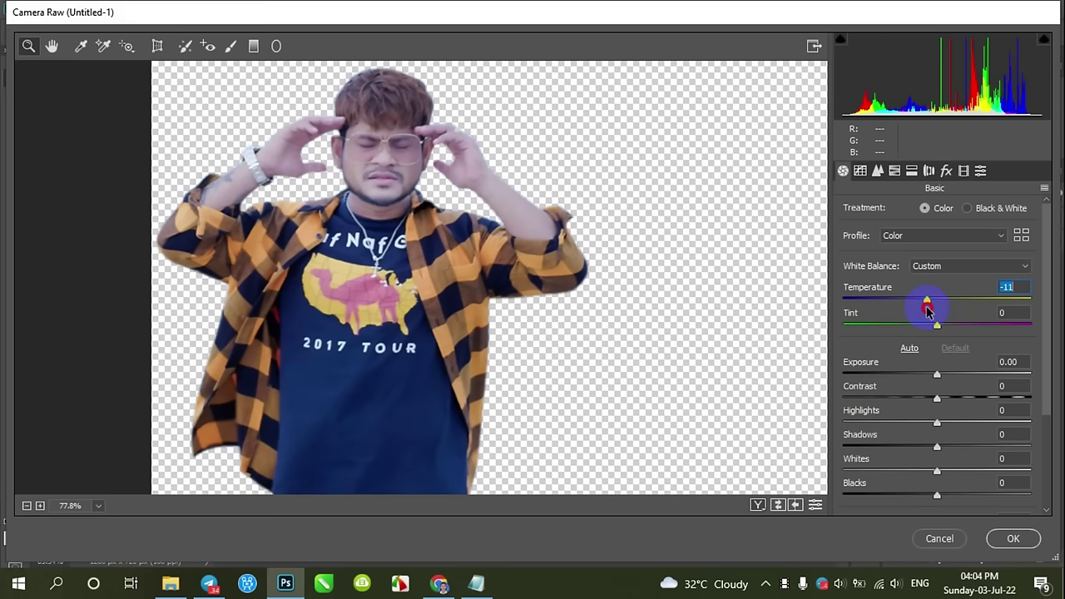
{"action": "mouse_move", "coordinate": [931, 309]}
{"action": "left_mouse_down"}
{"action": "mouse_move", "coordinate": [972, 330]}
{"action": "mouse_move", "coordinate": [945, 328]}
{"action": "left_mouse_up"}
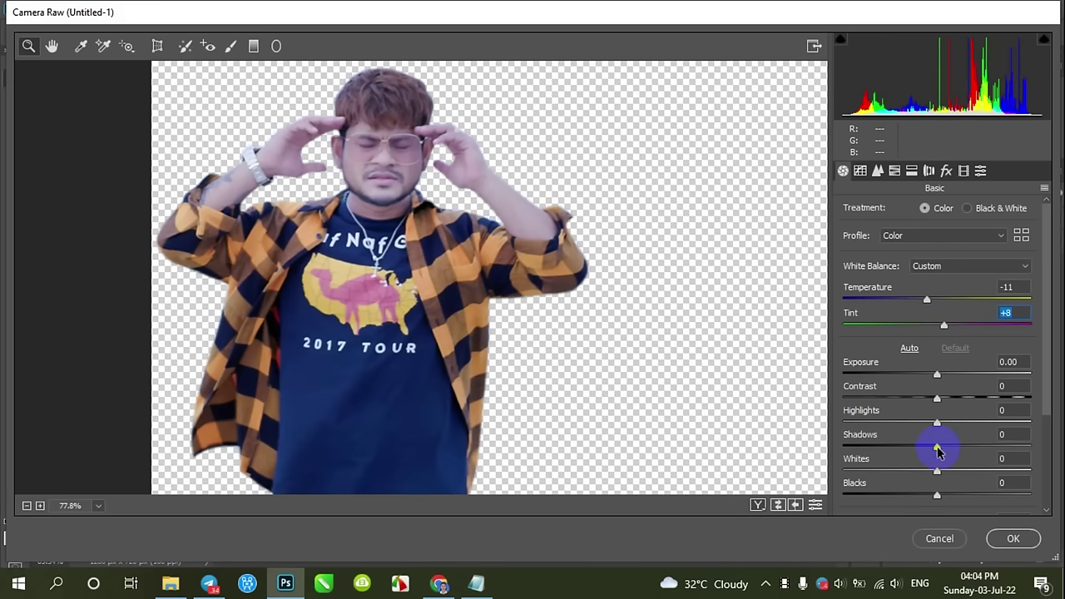
Set Tint +8, Shadows +8, Texture +6 and Clarity +15.
{"action": "left_click_drag", "start_coordinate": [938, 450], "coordinate": [943, 450]}
{"action": "scroll", "coordinate": [944, 445], "scroll_direction": "down", "scroll_amount": 2}
{"action": "scroll", "coordinate": [944, 419], "scroll_direction": "down", "scroll_amount": 2}
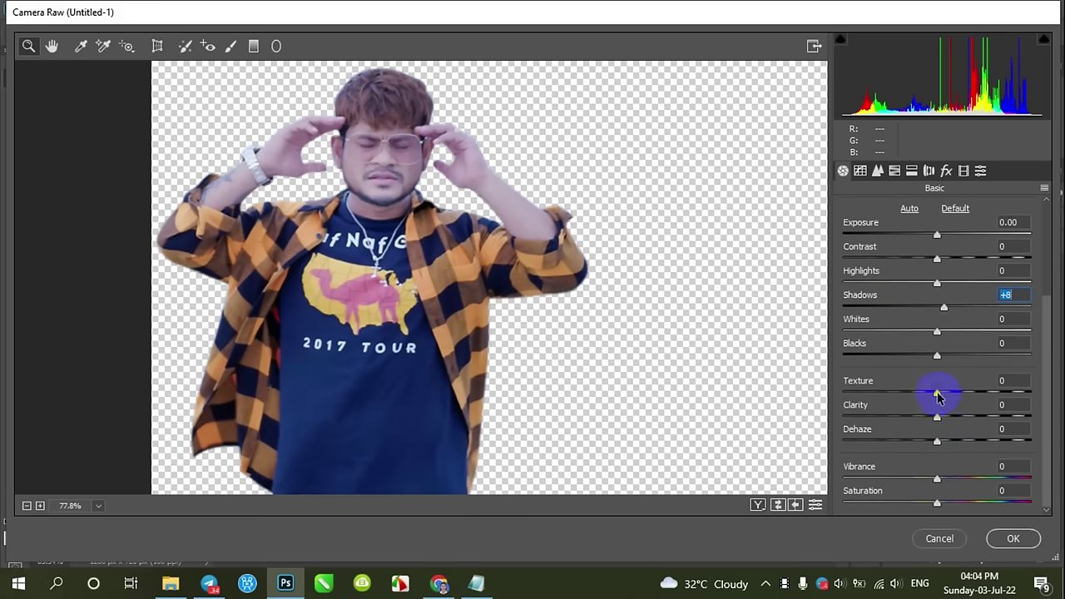
{"action": "left_click_drag", "start_coordinate": [938, 396], "coordinate": [952, 417]}
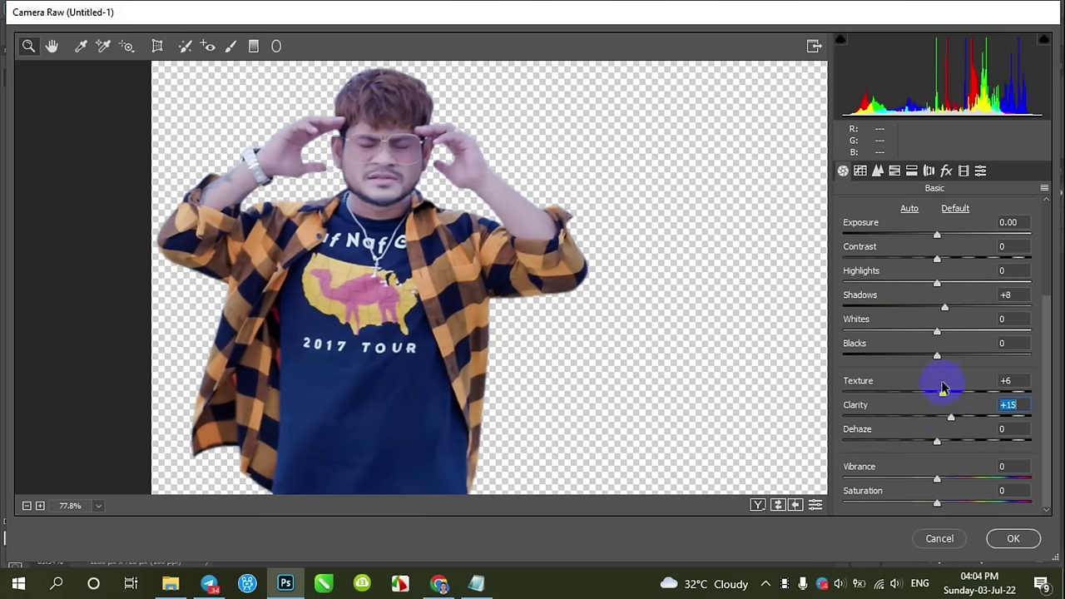
Shift the HSL hues to Blues +22, Purples -18 and Magentas -53.
{"action": "left_click", "coordinate": [895, 172]}
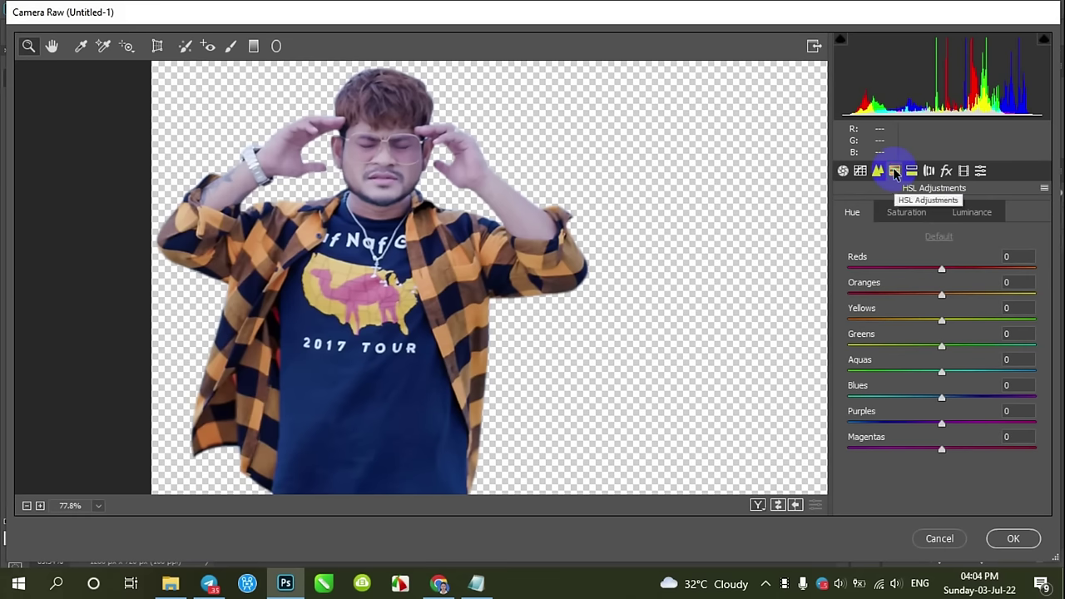
{"action": "left_click", "coordinate": [913, 172]}
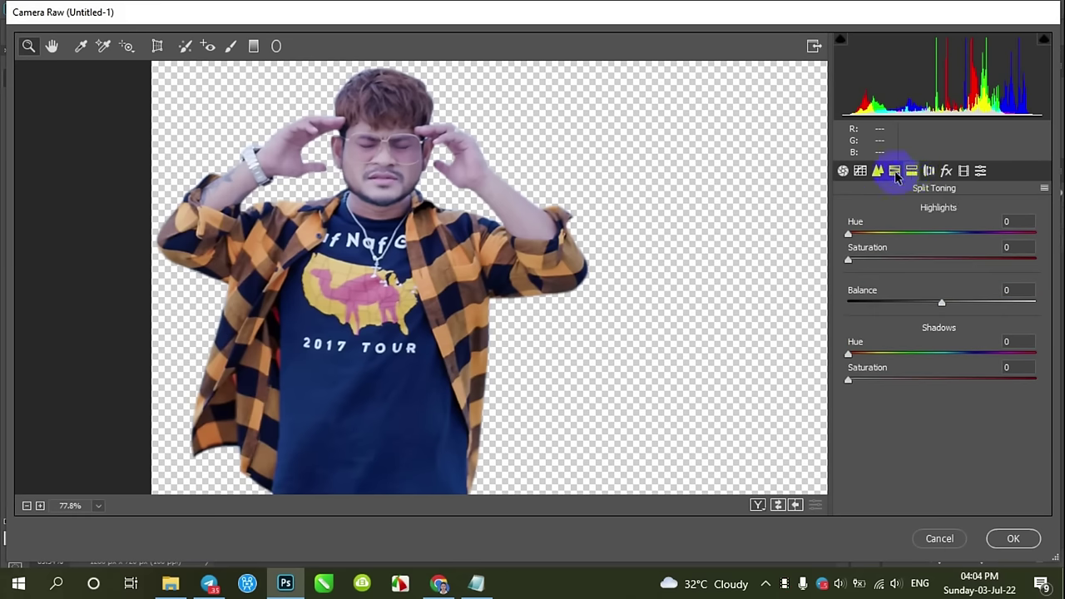
{"action": "left_click", "coordinate": [893, 171]}
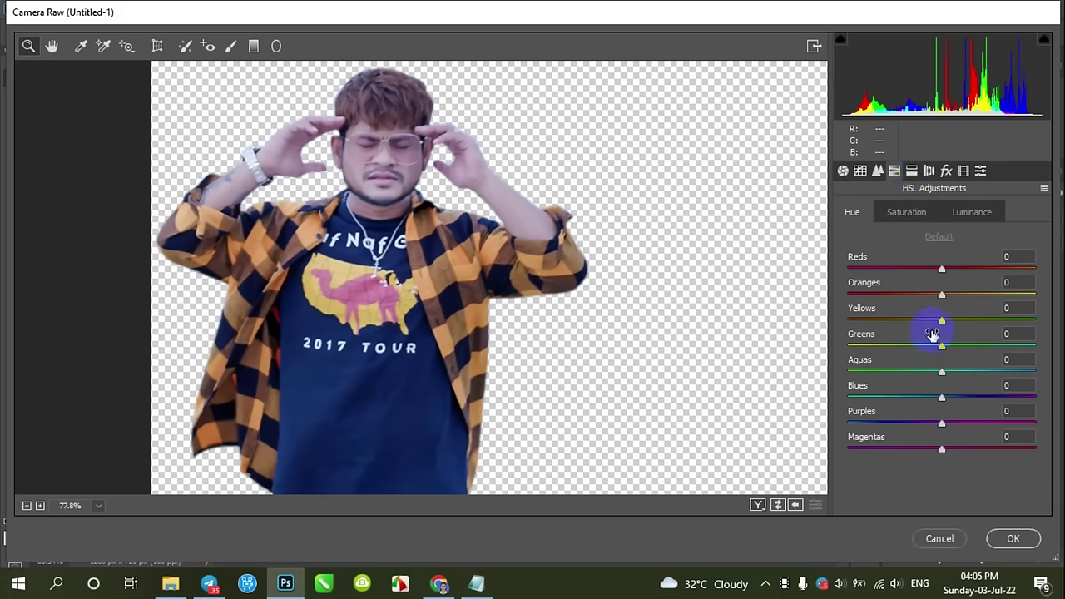
{"action": "mouse_move", "coordinate": [943, 401]}
{"action": "left_mouse_down"}
{"action": "mouse_move", "coordinate": [991, 399]}
{"action": "mouse_move", "coordinate": [863, 402]}
{"action": "mouse_move", "coordinate": [965, 397]}
{"action": "mouse_move", "coordinate": [923, 427]}
{"action": "mouse_move", "coordinate": [917, 453]}
{"action": "mouse_move", "coordinate": [884, 460]}
{"action": "left_mouse_up"}
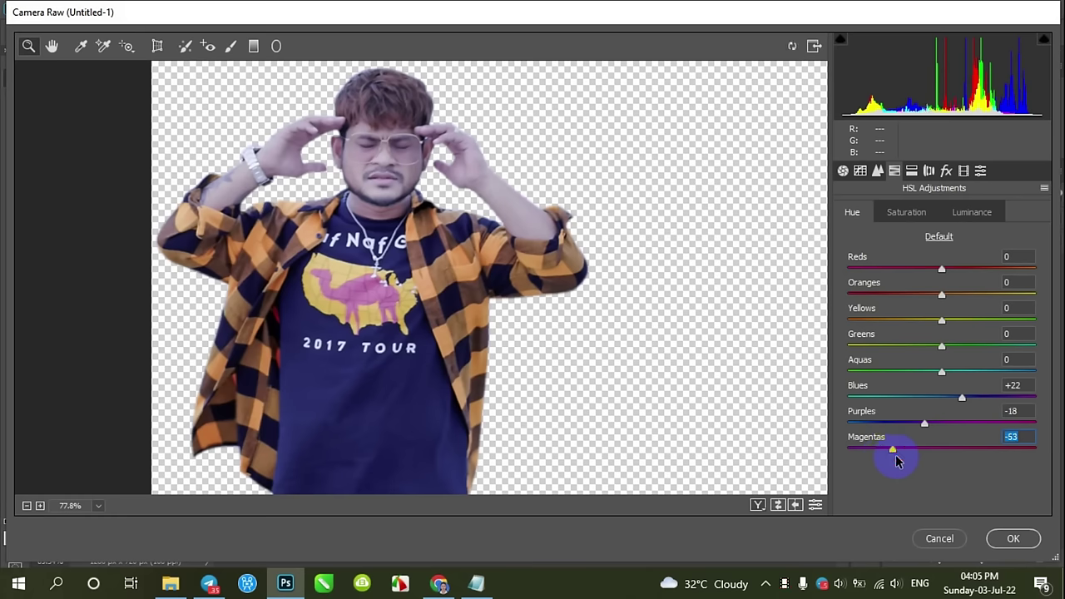
Set the Split Toning highlights hue to 197.
{"action": "left_click", "coordinate": [913, 176]}
{"action": "left_click", "coordinate": [896, 172]}
{"action": "left_click", "coordinate": [913, 173]}
{"action": "left_click_drag", "start_coordinate": [849, 234], "coordinate": [954, 252]}
Set split toning to highlights hue 188, saturation 2, balance +28, shadows hue 197, saturation 13.
{"action": "mouse_move", "coordinate": [851, 264]}
{"action": "left_mouse_down"}
{"action": "mouse_move", "coordinate": [1017, 258]}
{"action": "mouse_move", "coordinate": [837, 264]}
{"action": "mouse_move", "coordinate": [852, 263]}
{"action": "left_mouse_up"}
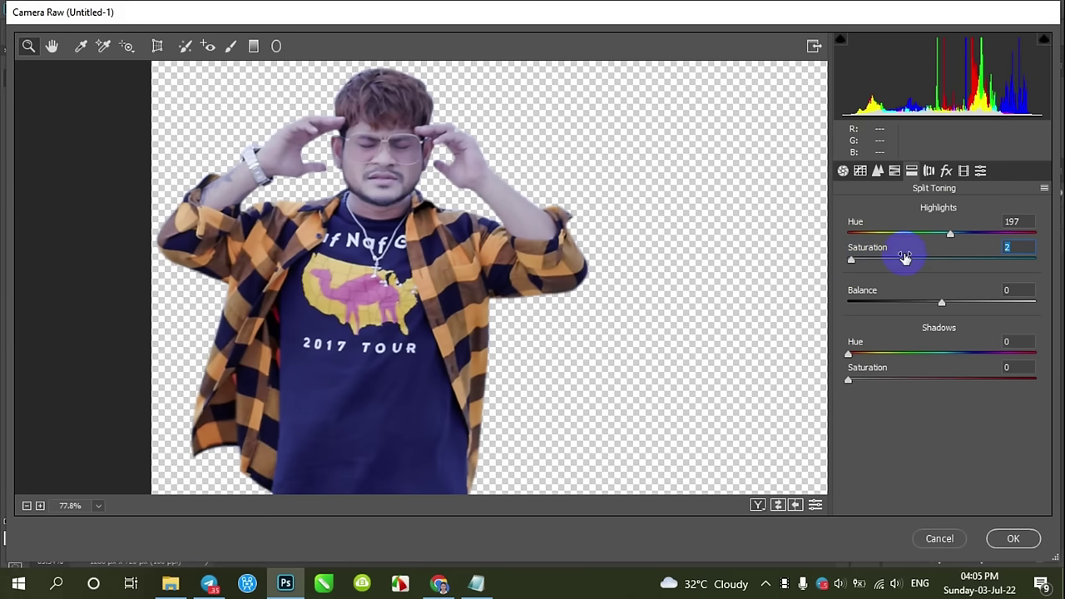
{"action": "left_click_drag", "start_coordinate": [951, 234], "coordinate": [947, 237]}
{"action": "mouse_move", "coordinate": [942, 301]}
{"action": "left_mouse_down"}
{"action": "mouse_move", "coordinate": [893, 310]}
{"action": "mouse_move", "coordinate": [993, 309]}
{"action": "mouse_move", "coordinate": [968, 316]}
{"action": "left_mouse_up"}
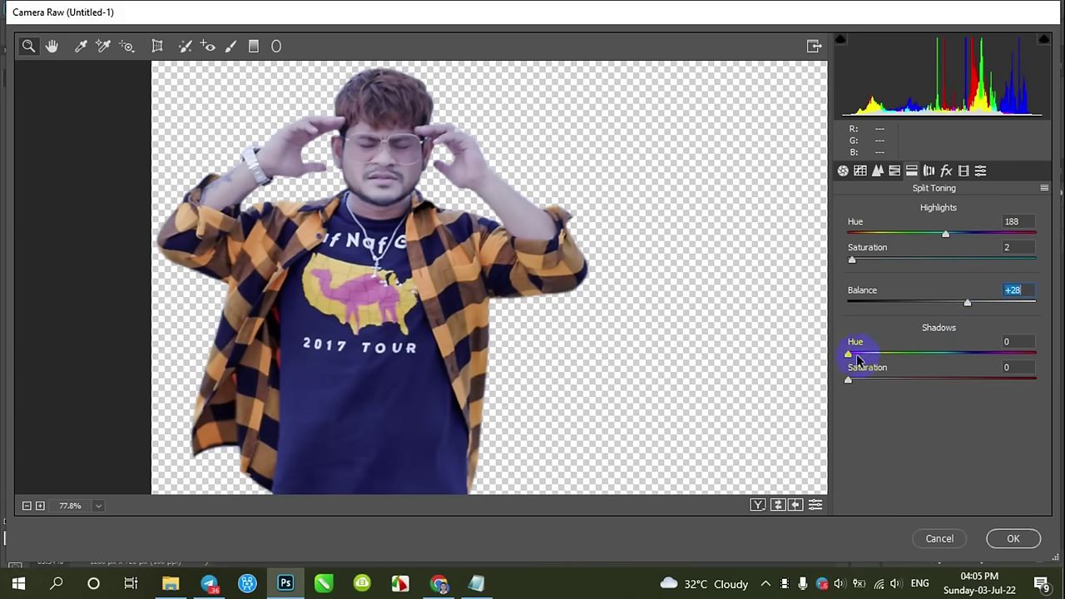
{"action": "left_click_drag", "start_coordinate": [850, 354], "coordinate": [950, 357]}
{"action": "mouse_move", "coordinate": [849, 380]}
{"action": "left_mouse_down"}
{"action": "mouse_move", "coordinate": [950, 378]}
{"action": "mouse_move", "coordinate": [828, 384]}
{"action": "mouse_move", "coordinate": [935, 374]}
{"action": "mouse_move", "coordinate": [870, 380]}
{"action": "mouse_move", "coordinate": [892, 385]}
{"action": "mouse_move", "coordinate": [875, 391]}
{"action": "left_mouse_up"}
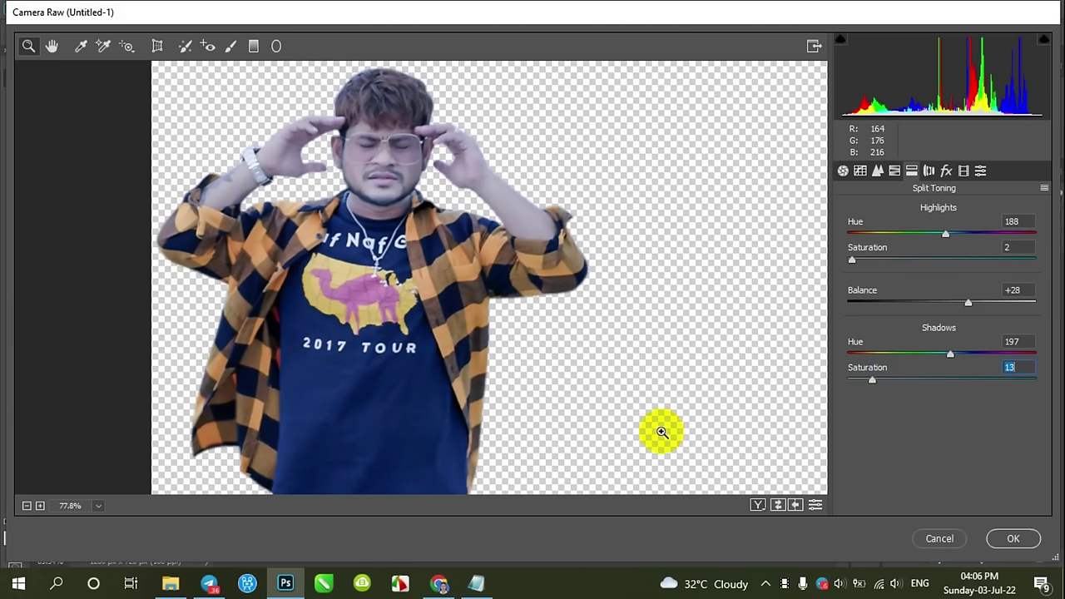
Replace the Notepad note with 'I think it's ok for me… you can do it more as you like' and minimize it.
{"action": "left_click", "coordinate": [476, 583]}
{"action": "key", "text": "ctrl+a"}
{"action": "key", "text": "BackSpace"}
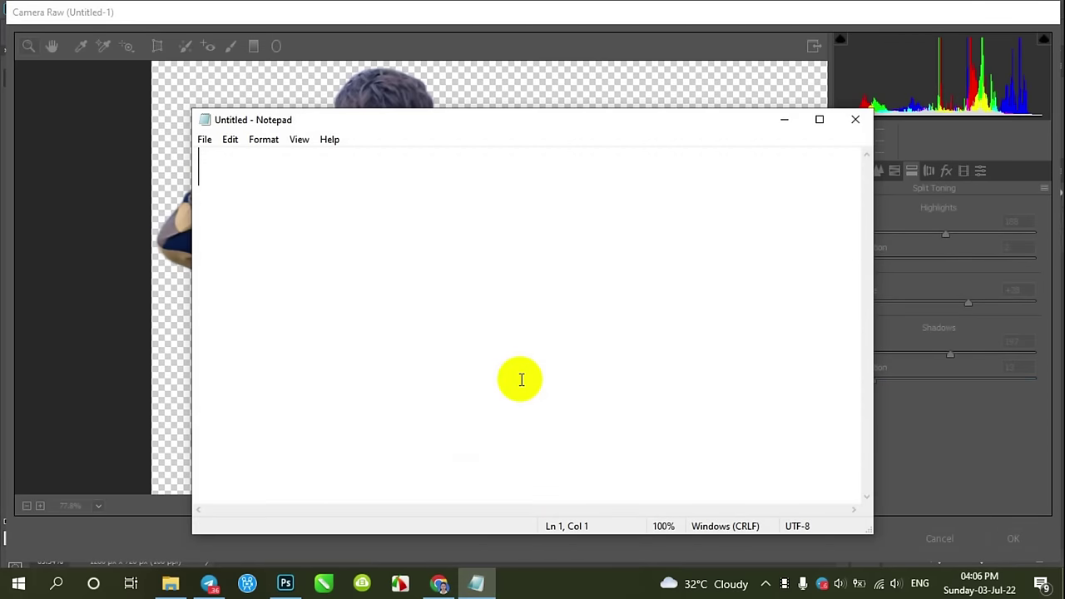
{"action": "type", "text": "I think"}
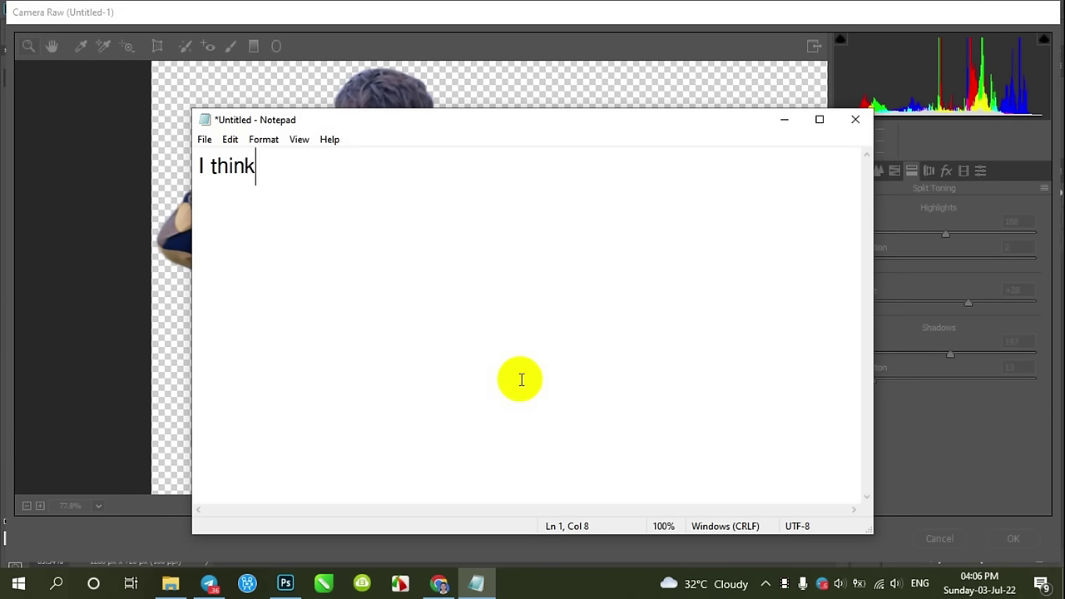
{"action": "type", "text": " it's "}
{"action": "type", "text": "ok for me "}
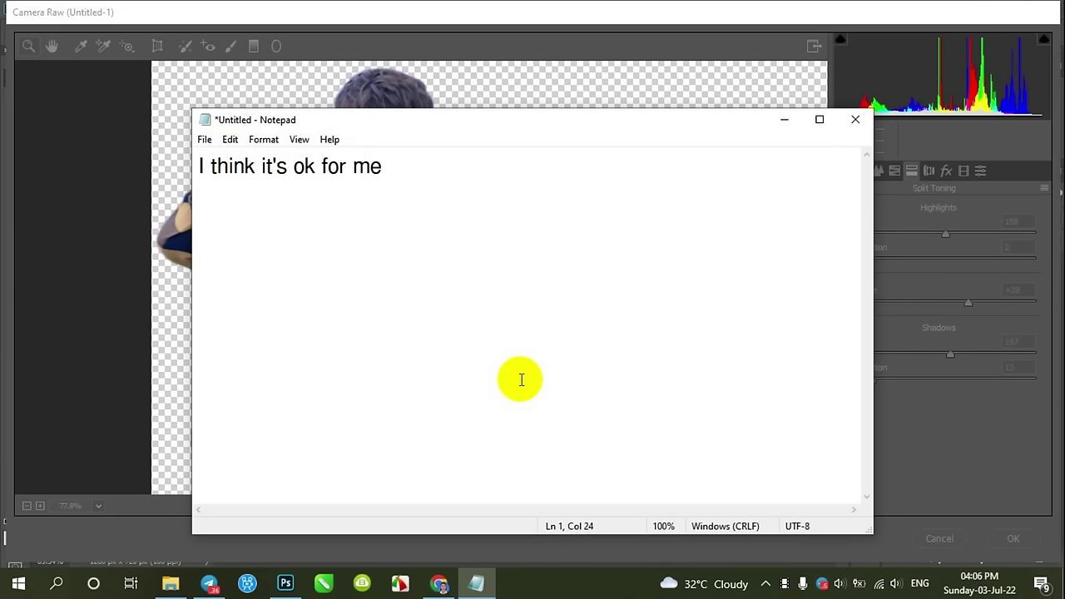
{"action": "type", "text": "If y"}
{"action": "type", "text": "ou like an"}
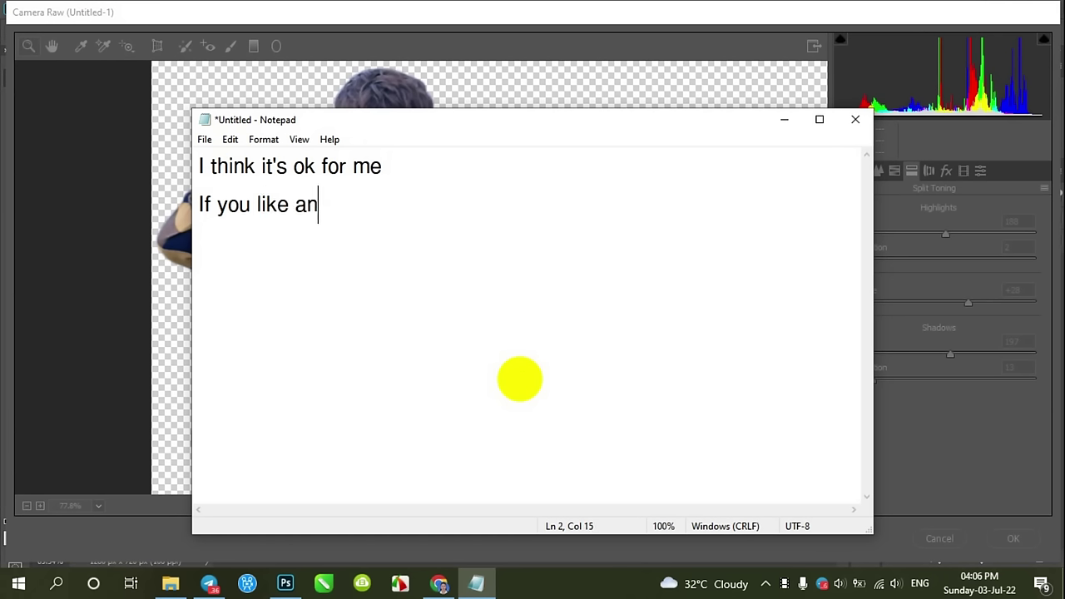
{"action": "type", "text": "colo"}
{"action": "key", "text": "BackSpace"}
{"action": "key", "text": "BackSpace"}
{"action": "key", "text": "BackSpace"}
{"action": "type", "text": "change"}
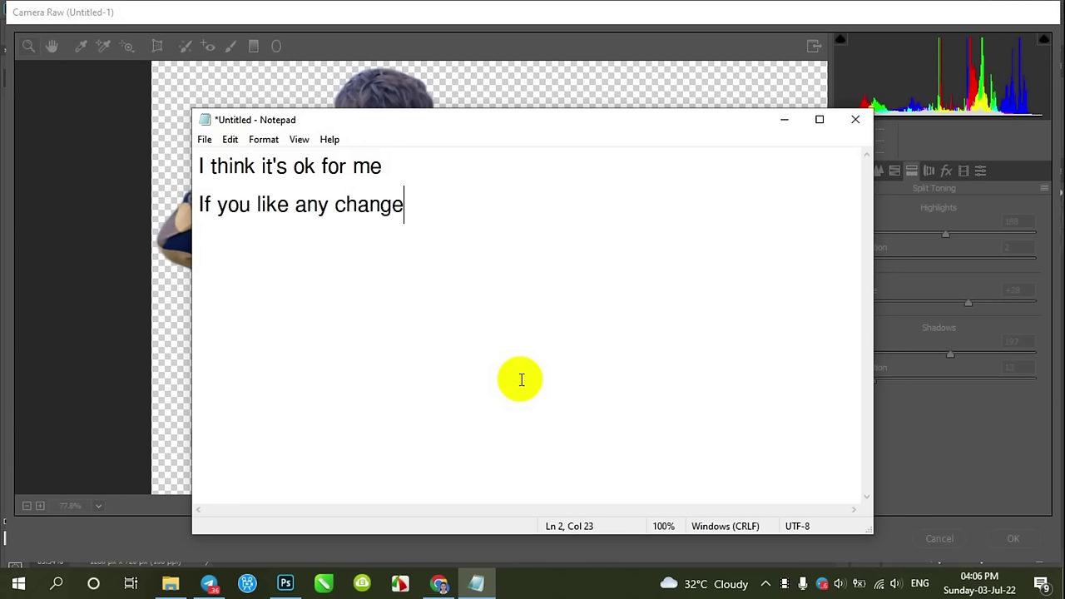
{"action": "type", "text": ", you can"}
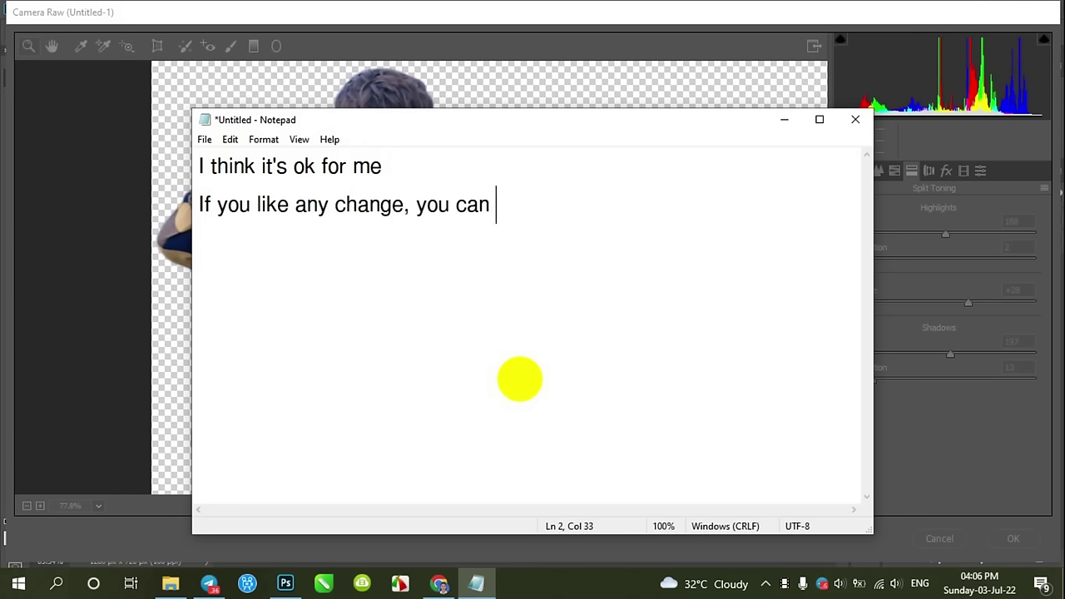
{"action": "type", "text": " do it more "}
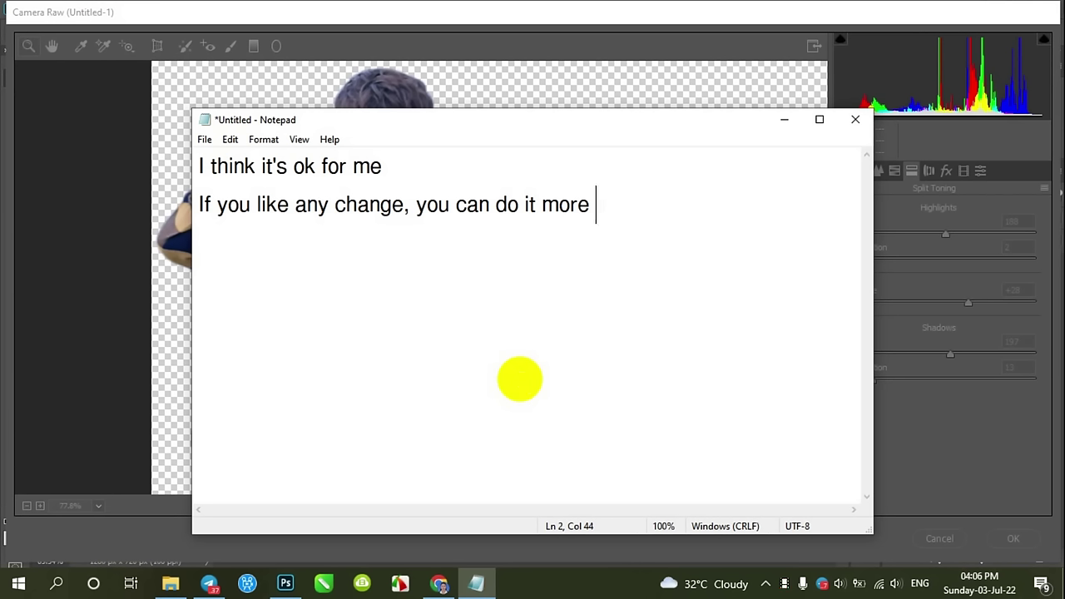
{"action": "type", "text": "as you l"}
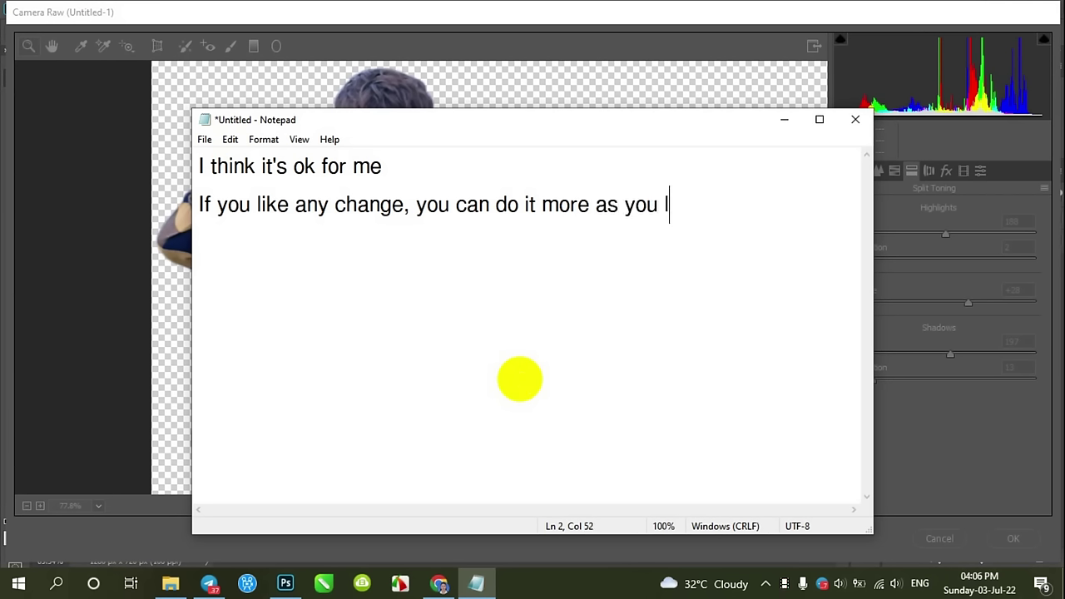
{"action": "type", "text": "ike"}
{"action": "left_click", "coordinate": [784, 119]}
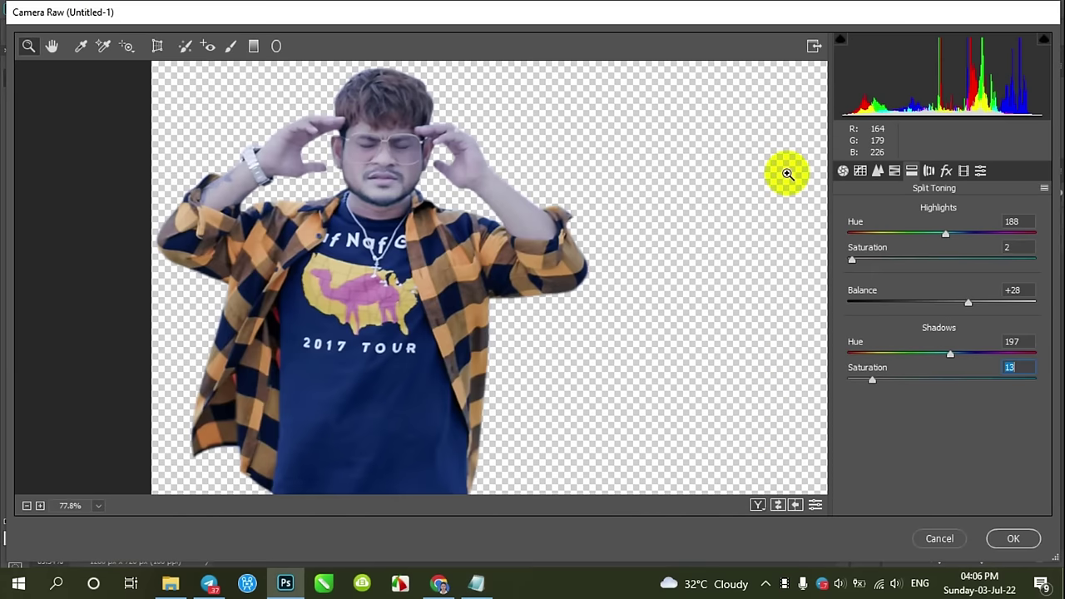
{"action": "left_click", "coordinate": [1007, 539]}
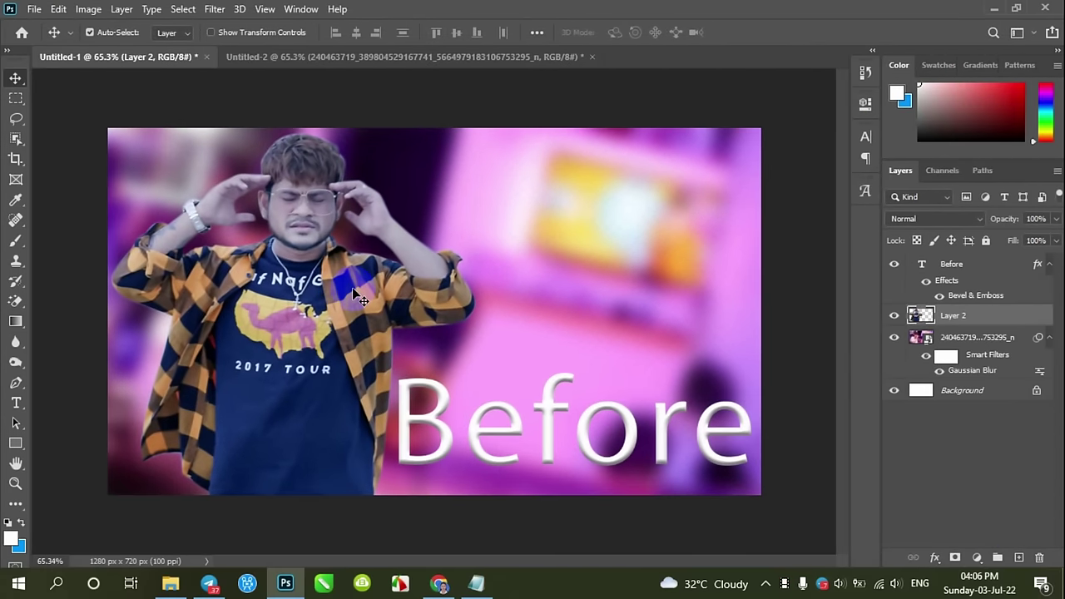
{"action": "key", "text": "ctrl"}
{"action": "scroll", "coordinate": [354, 297], "scroll_direction": "down", "scroll_amount": 1}
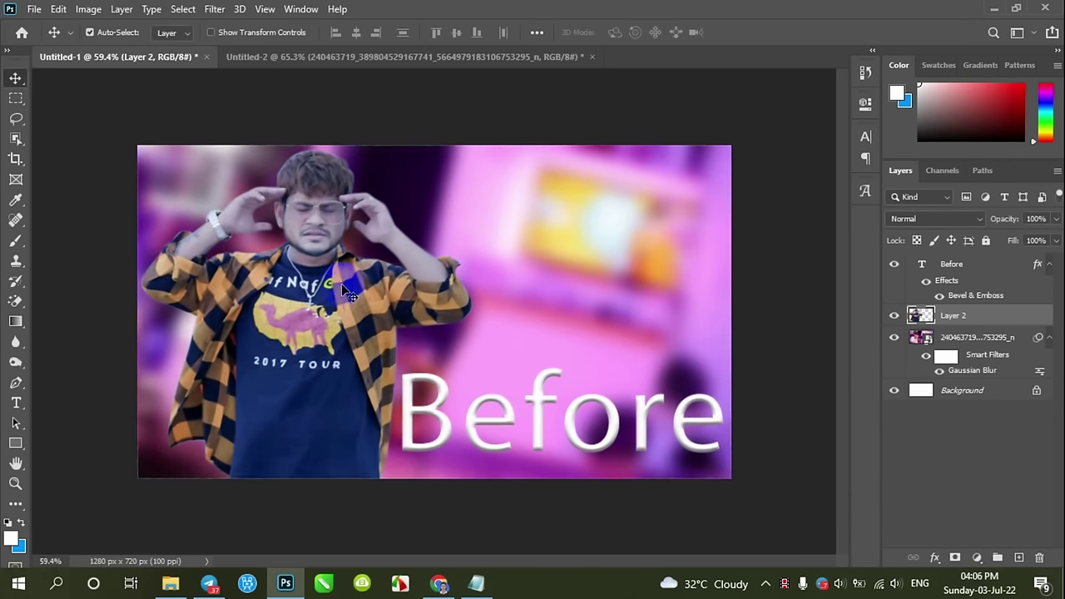
{"action": "left_click", "coordinate": [442, 397]}
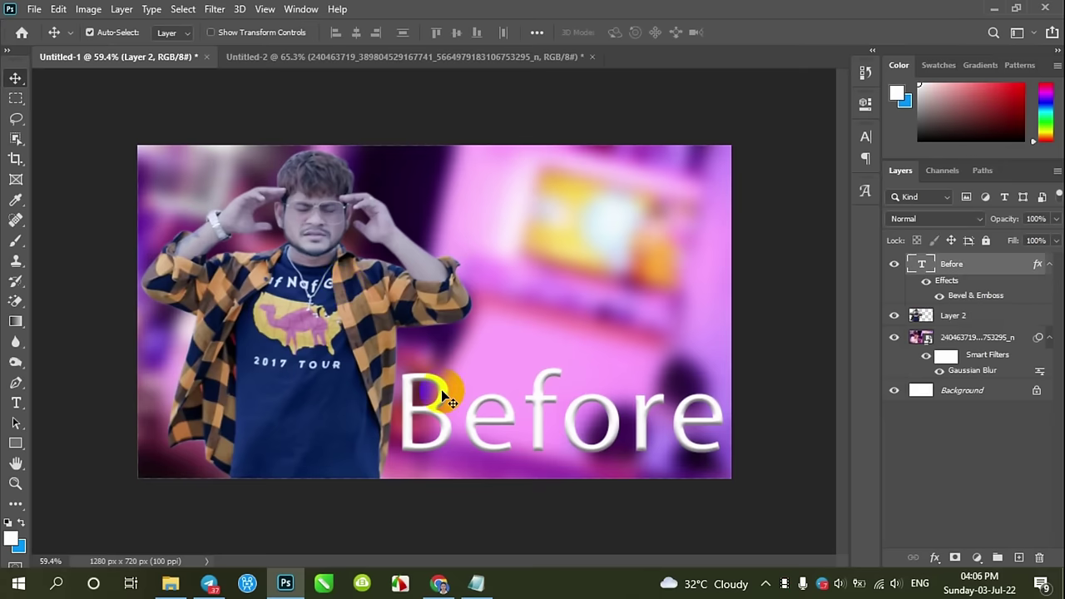
{"action": "left_click", "coordinate": [894, 264]}
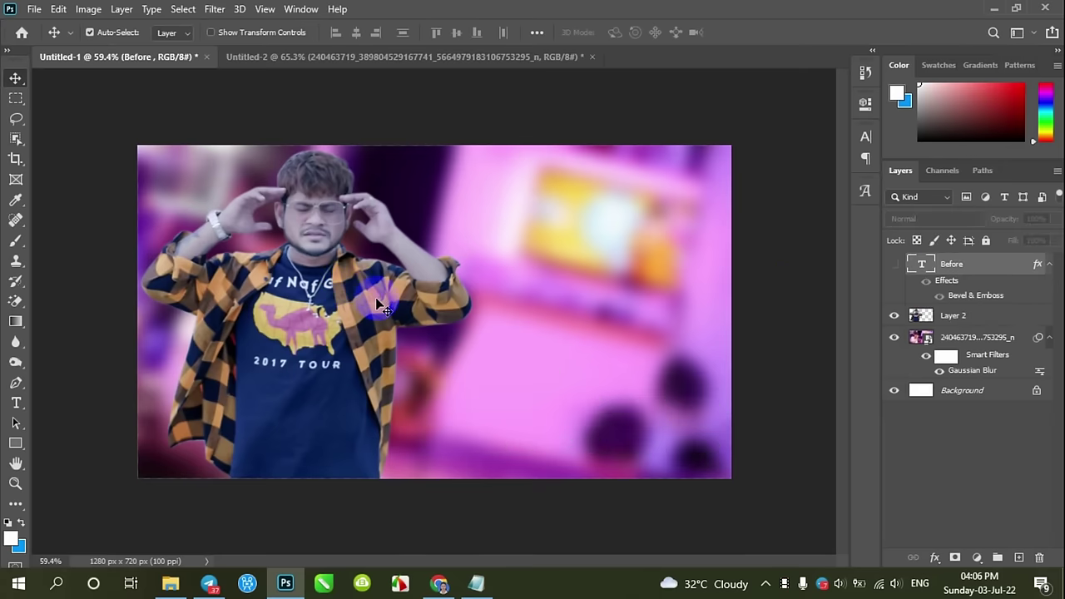
{"action": "left_click", "coordinate": [895, 337]}
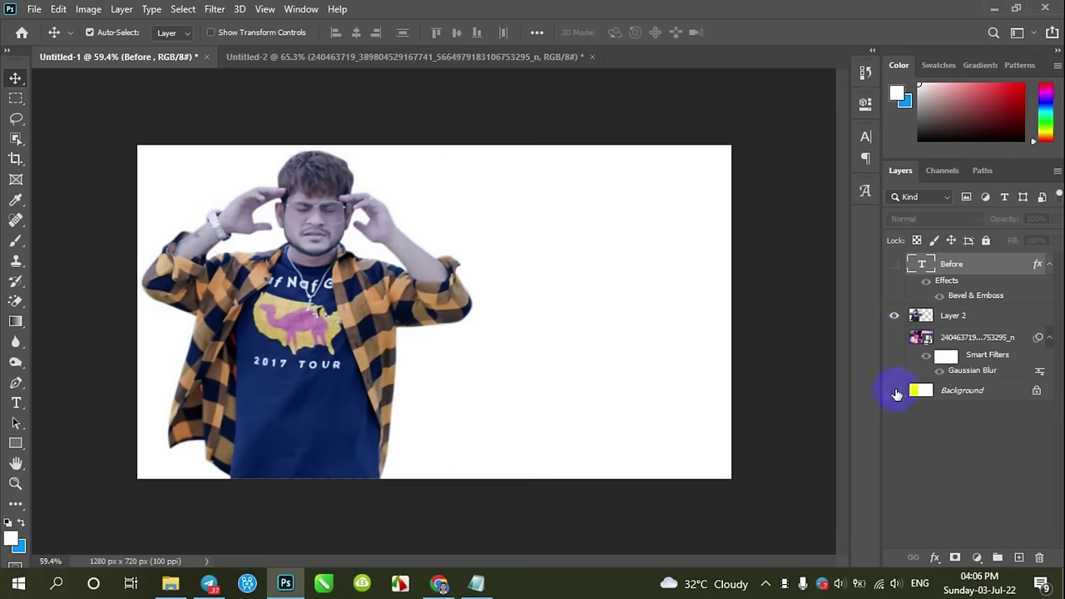
{"action": "left_click", "coordinate": [895, 391]}
{"action": "left_click", "coordinate": [896, 391]}
{"action": "left_click", "coordinate": [895, 338]}
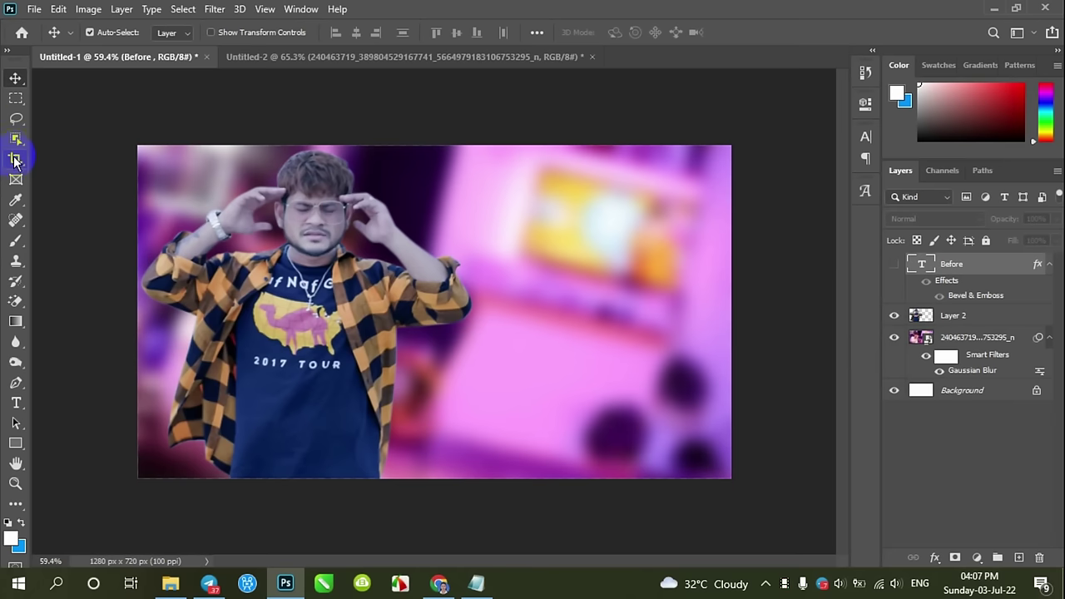
{"action": "scroll", "coordinate": [301, 283], "scroll_direction": "down", "scroll_amount": 2}
{"action": "scroll", "coordinate": [303, 285], "scroll_direction": "up", "scroll_amount": 3}
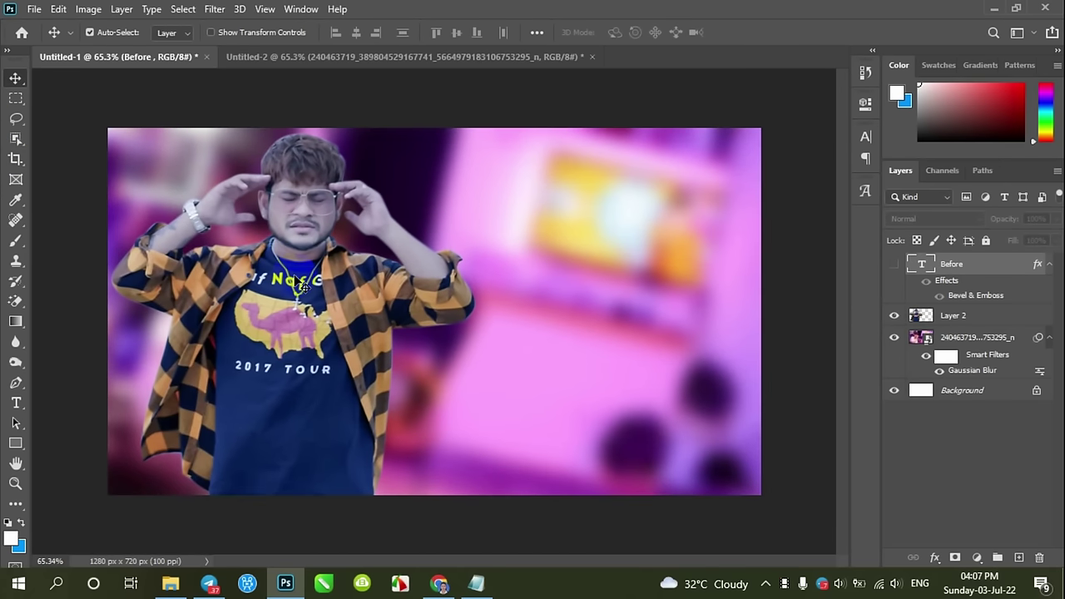
{"action": "scroll", "coordinate": [301, 283], "scroll_direction": "up", "scroll_amount": 1}
{"action": "scroll", "coordinate": [301, 282], "scroll_direction": "down", "scroll_amount": 1}
Make the Before text layer visible and change its text to 'Done'.
{"action": "left_click", "coordinate": [892, 264]}
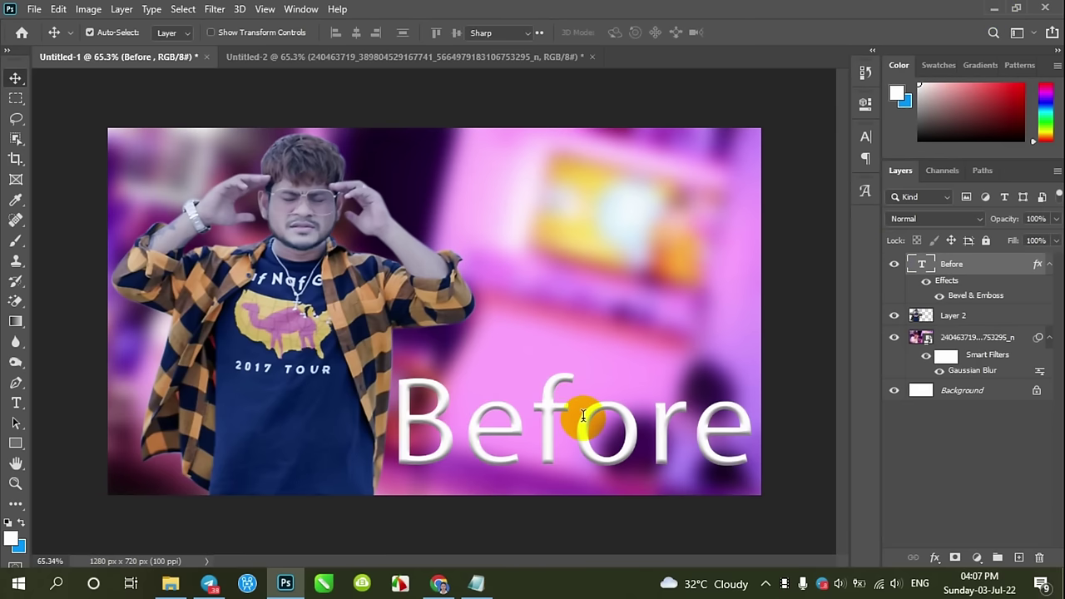
{"action": "double_click", "coordinate": [585, 423]}
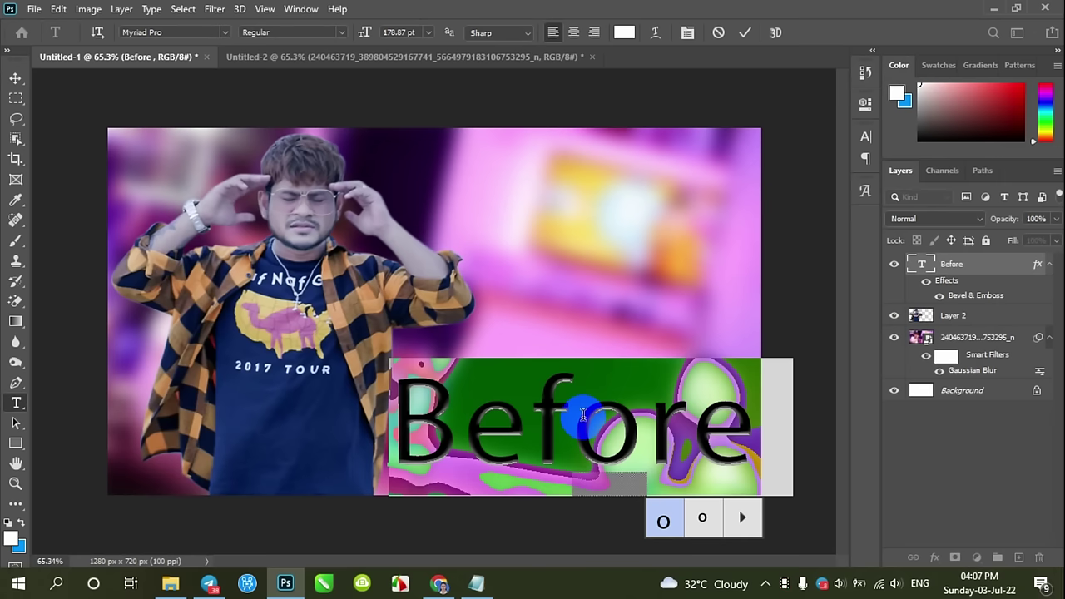
{"action": "left_click", "coordinate": [643, 421]}
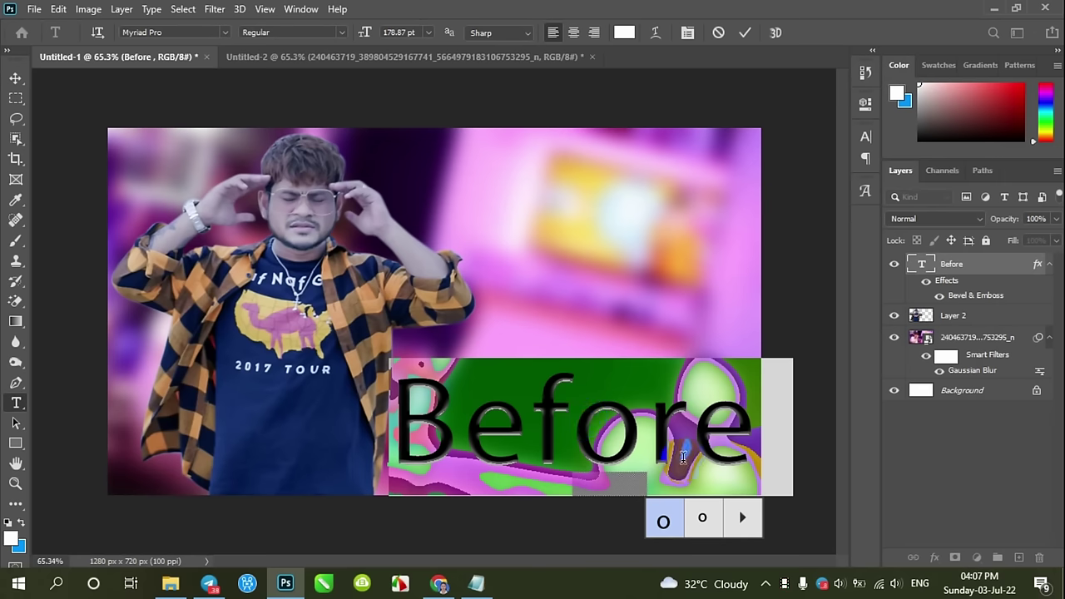
{"action": "left_click", "coordinate": [776, 430]}
{"action": "left_click", "coordinate": [918, 274]}
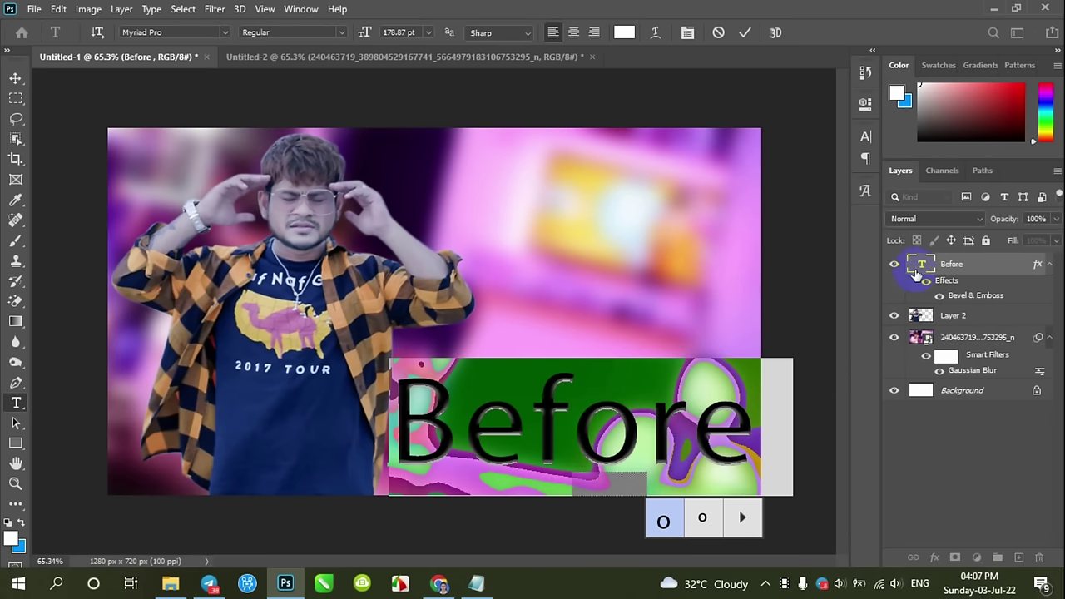
{"action": "left_click", "coordinate": [524, 424]}
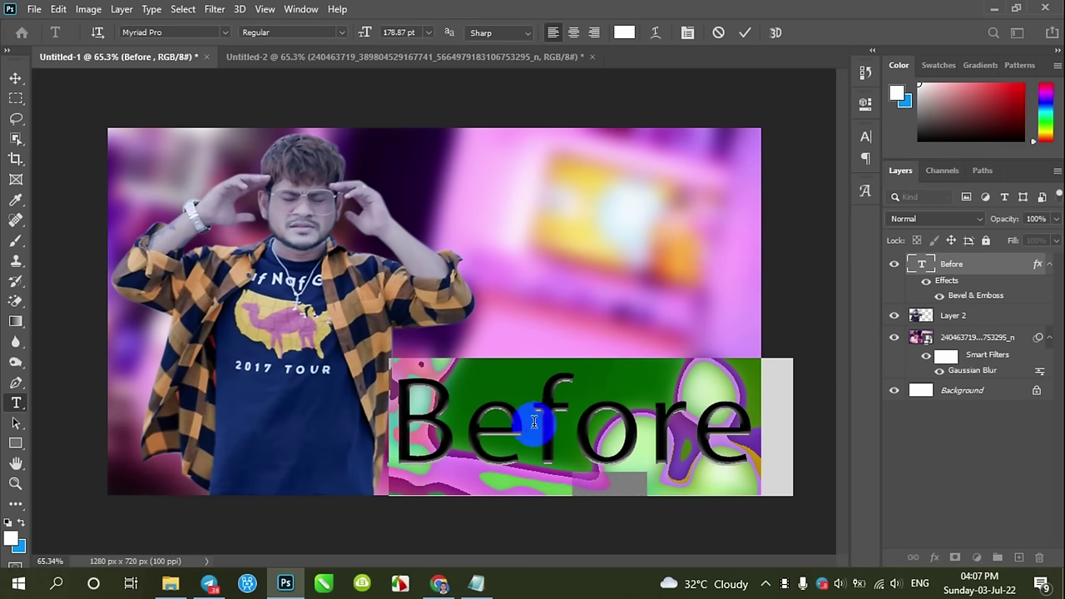
{"action": "type", "text": "Do"}
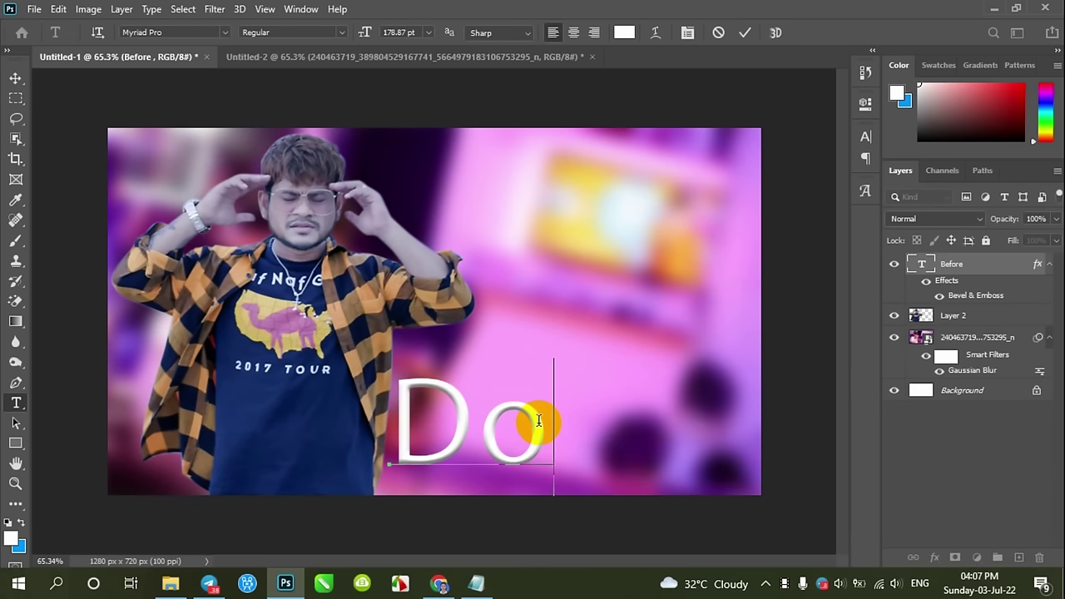
{"action": "type", "text": "ne"}
{"action": "key", "text": "ctrl+Return"}
Nudge the Done text slightly to the right with the Move tool.
{"action": "key", "text": "v"}
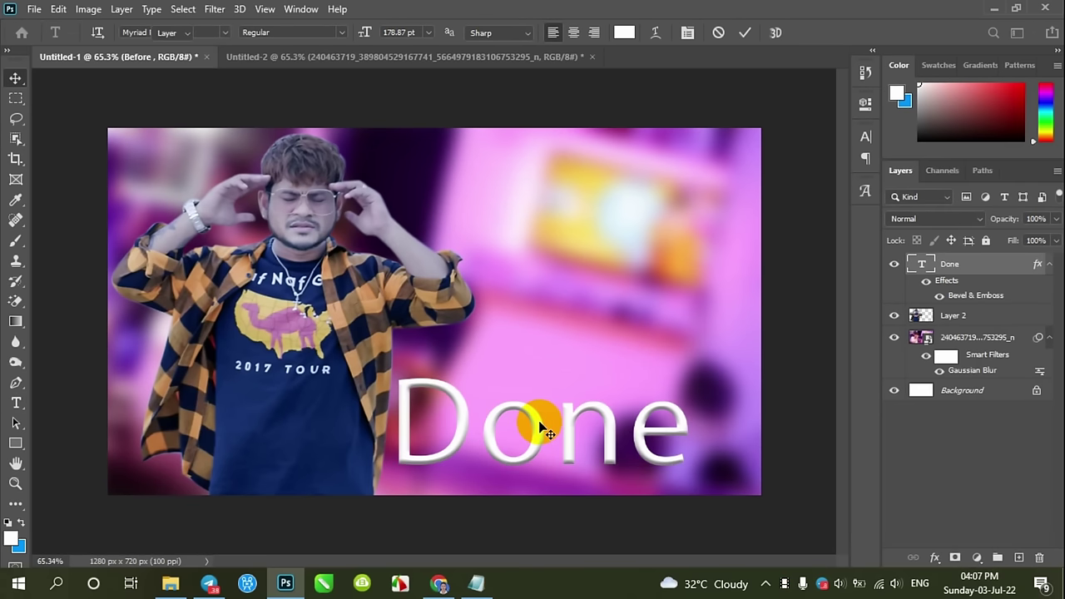
{"action": "left_click_drag", "start_coordinate": [541, 426], "coordinate": [568, 417]}
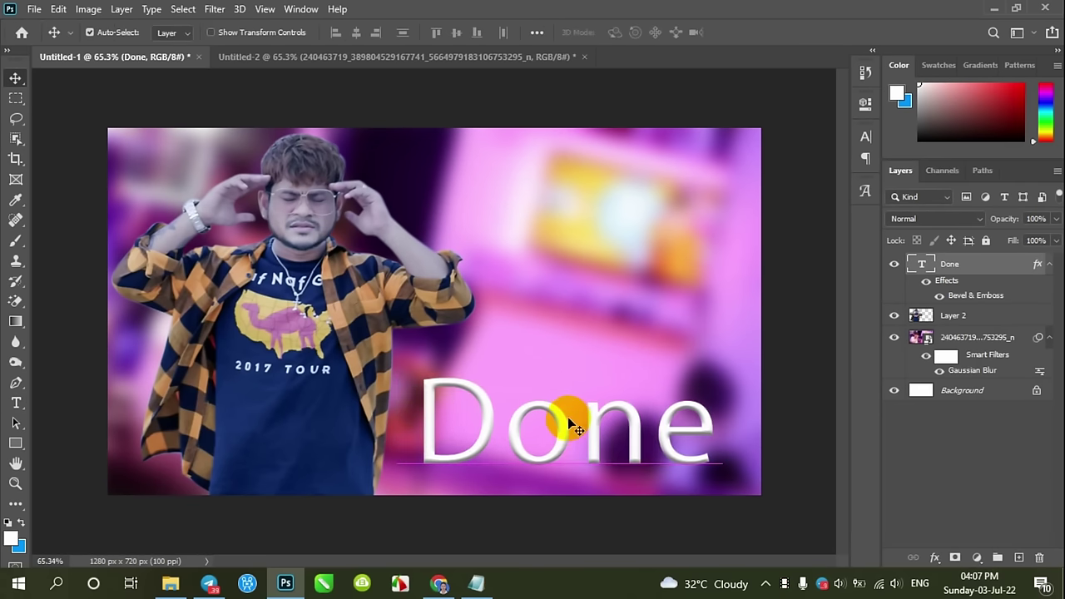
{"action": "scroll", "coordinate": [567, 415], "scroll_direction": "down", "scroll_amount": 3}
{"action": "scroll", "coordinate": [567, 415], "scroll_direction": "up", "scroll_amount": 1}
{"action": "scroll", "coordinate": [568, 415], "scroll_direction": "up", "scroll_amount": 2}
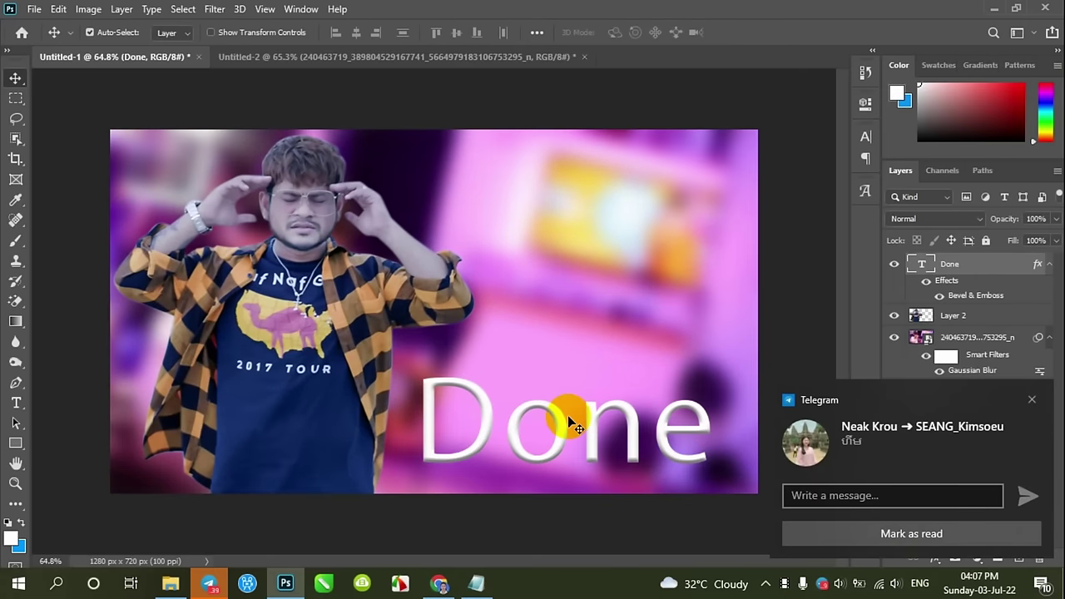
{"action": "left_click", "coordinate": [1032, 400]}
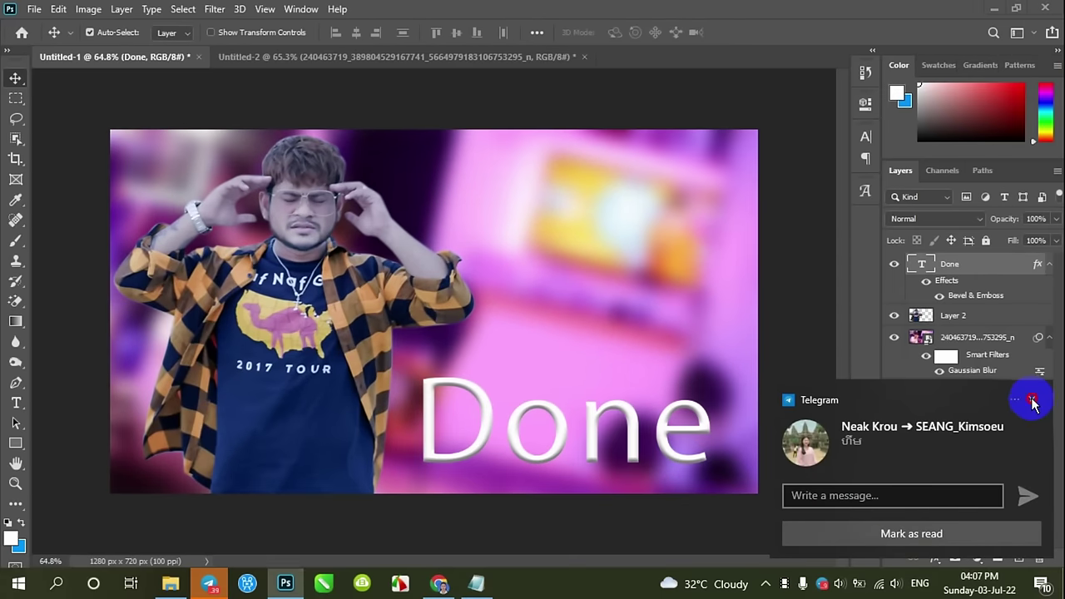
{"action": "scroll", "coordinate": [610, 378], "scroll_direction": "up", "scroll_amount": 1}
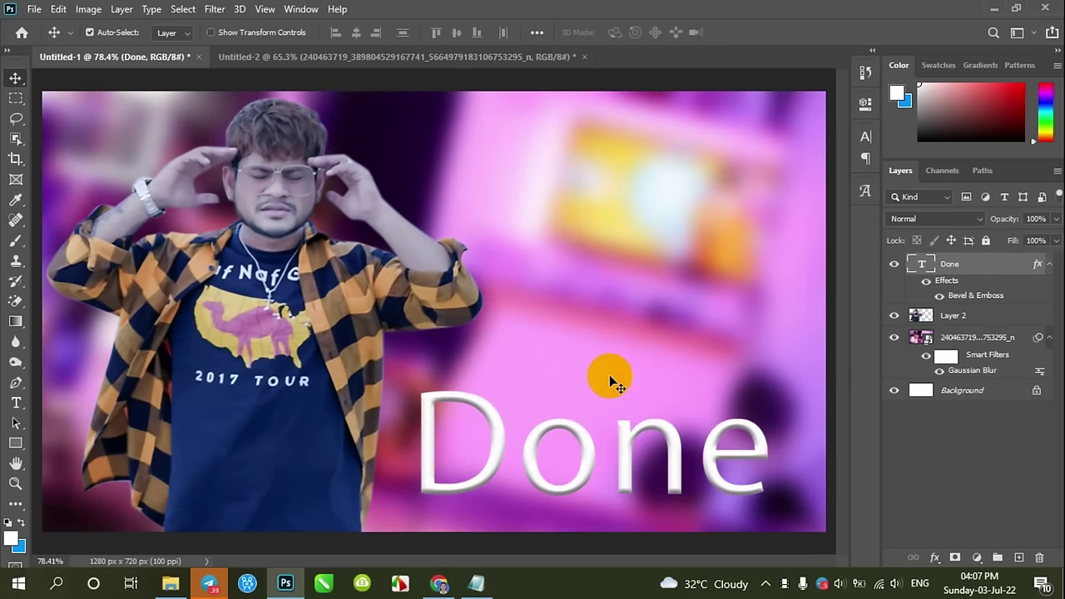
{"action": "scroll", "coordinate": [610, 379], "scroll_direction": "down", "scroll_amount": 2}
{"action": "scroll", "coordinate": [610, 379], "scroll_direction": "up", "scroll_amount": 1}
{"action": "scroll", "coordinate": [610, 379], "scroll_direction": "up", "scroll_amount": 1}
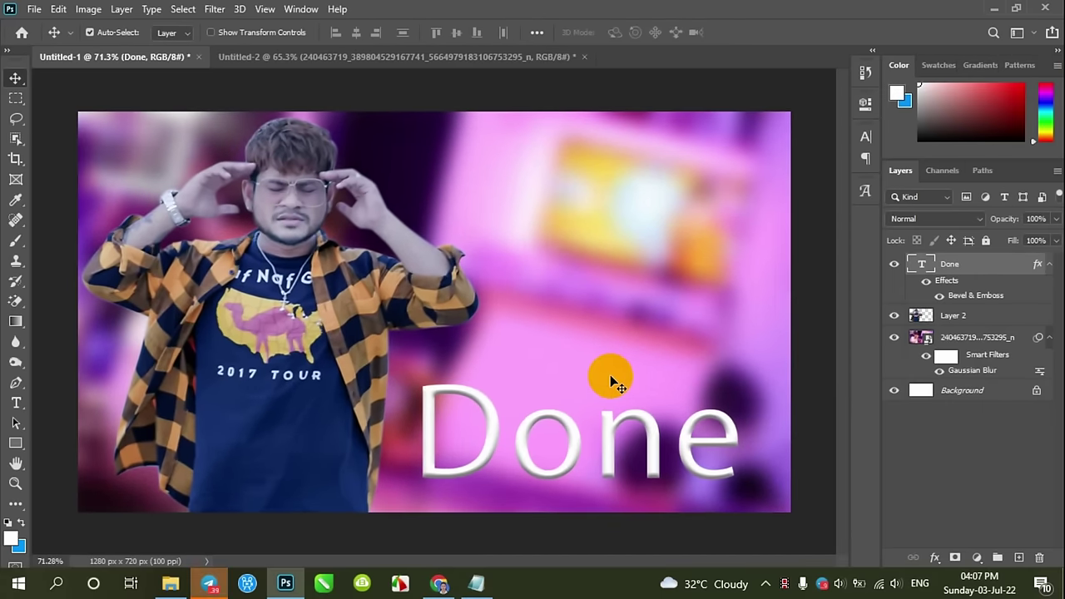
Replace the Notepad text with 'Thanks for watching my video' and 'See you next video'.
{"action": "left_click", "coordinate": [478, 583]}
{"action": "key", "text": "ctrl+a"}
{"action": "key", "text": "BackSpace"}
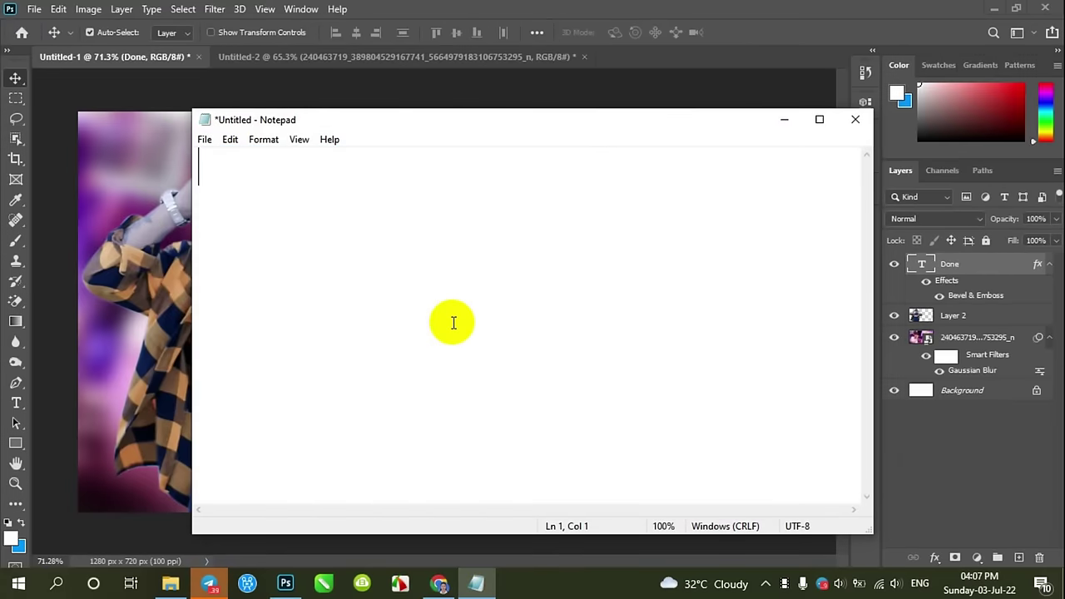
{"action": "type", "text": "Thanks yo"}
{"action": "key", "text": "BackSpace"}
{"action": "key", "text": "BackSpace"}
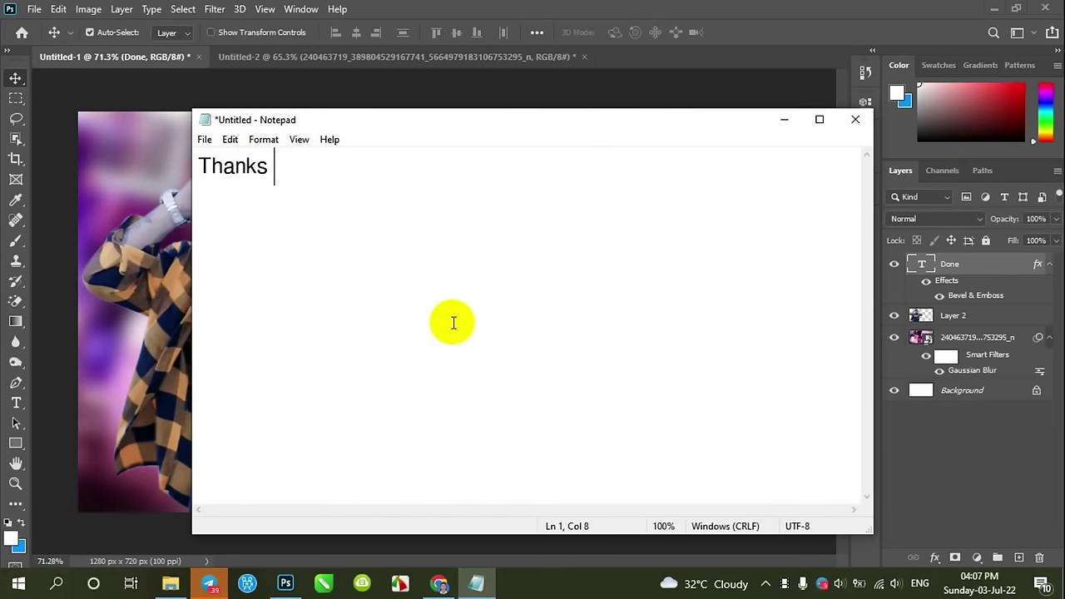
{"action": "type", "text": "for w"}
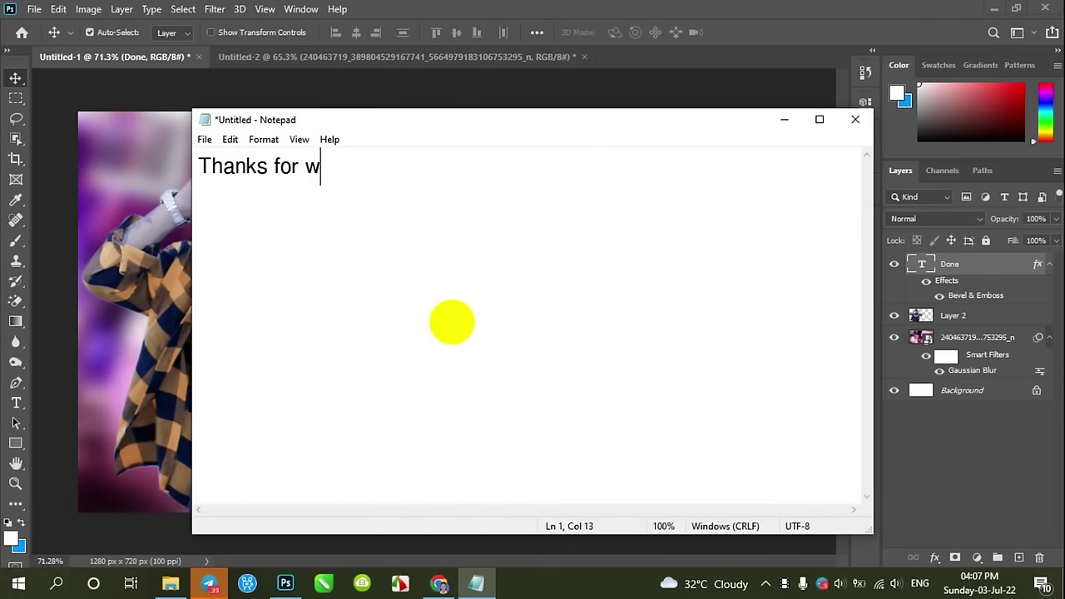
{"action": "type", "text": "ac"}
{"action": "key", "text": "BackSpace"}
{"action": "type", "text": "tching"}
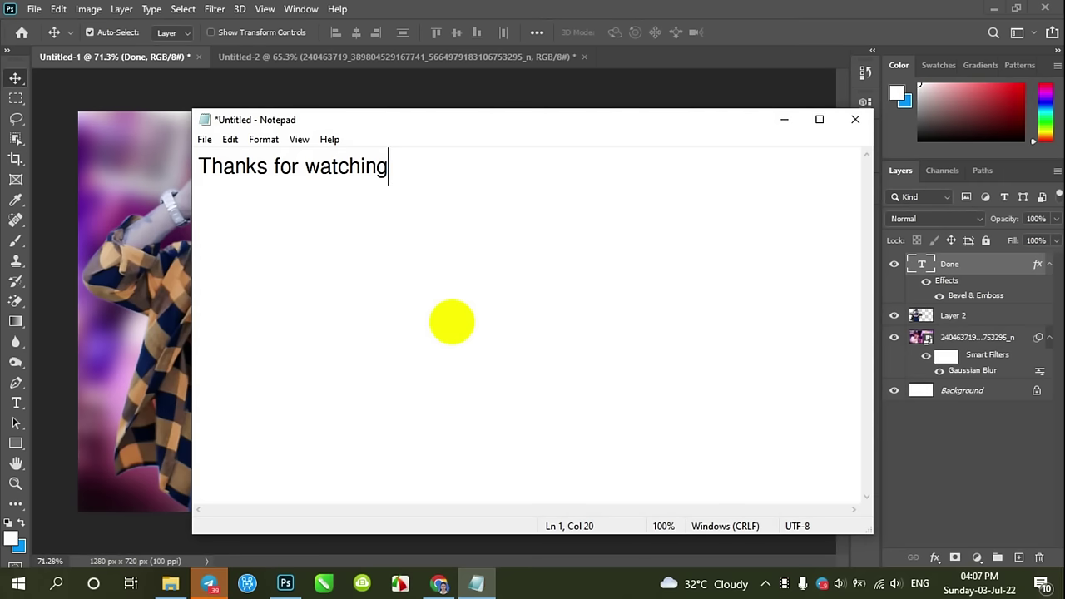
{"action": "type", "text": " my video"}
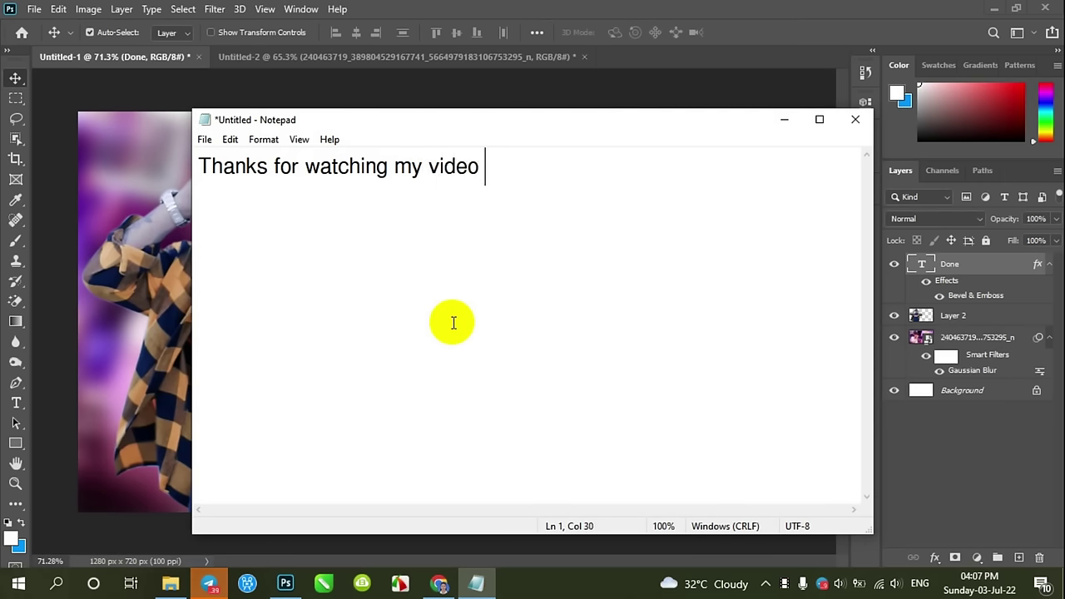
{"action": "type", "text": "Yo"}
{"action": "key", "text": "BackSpace"}
{"action": "key", "text": "BackSpace"}
{"action": "type", "text": "See you ne"}
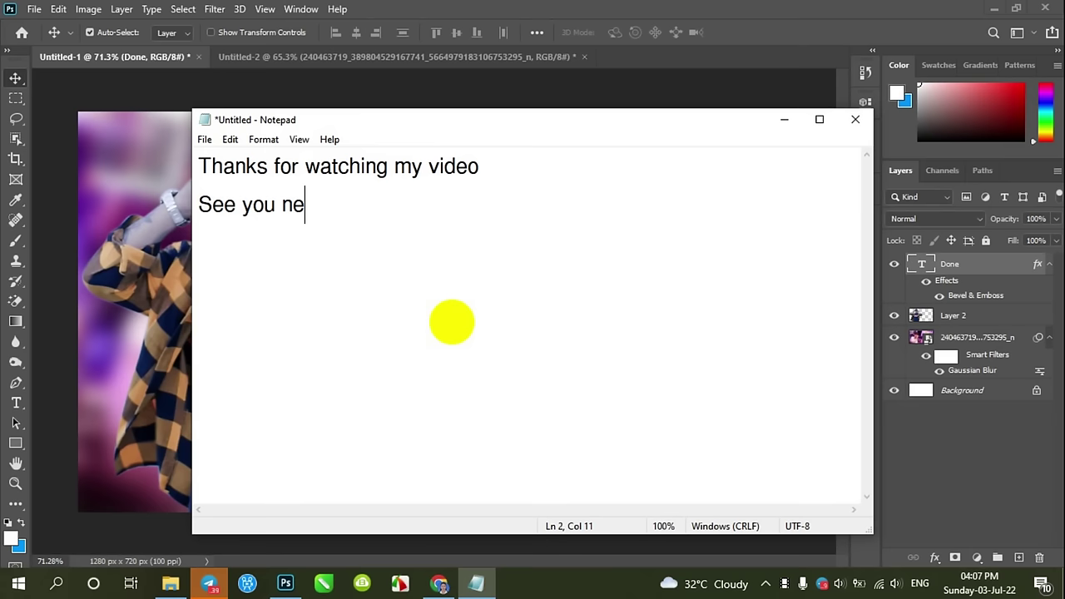
{"action": "type", "text": "xt videos"}
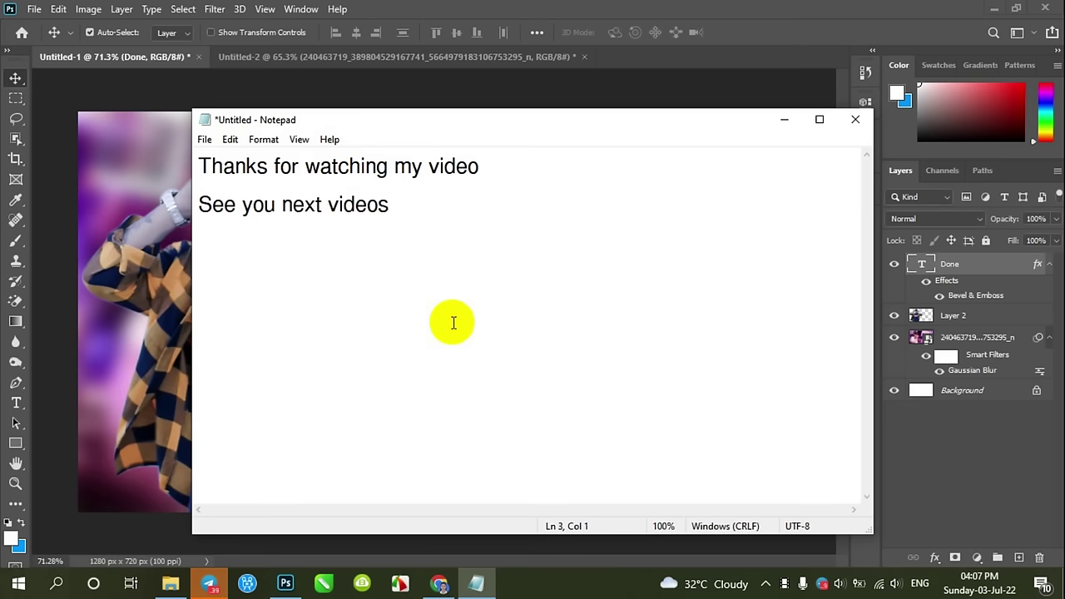
Close Notepad without saving and minimize Photoshop to show the desktop.
{"action": "left_click", "coordinate": [860, 120]}
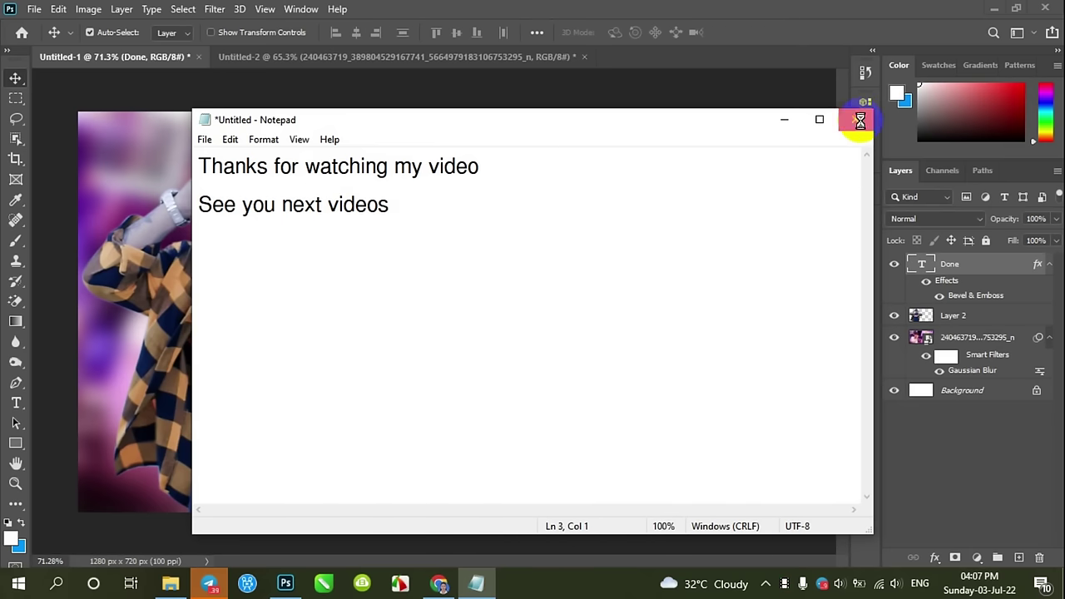
{"action": "left_click", "coordinate": [563, 291]}
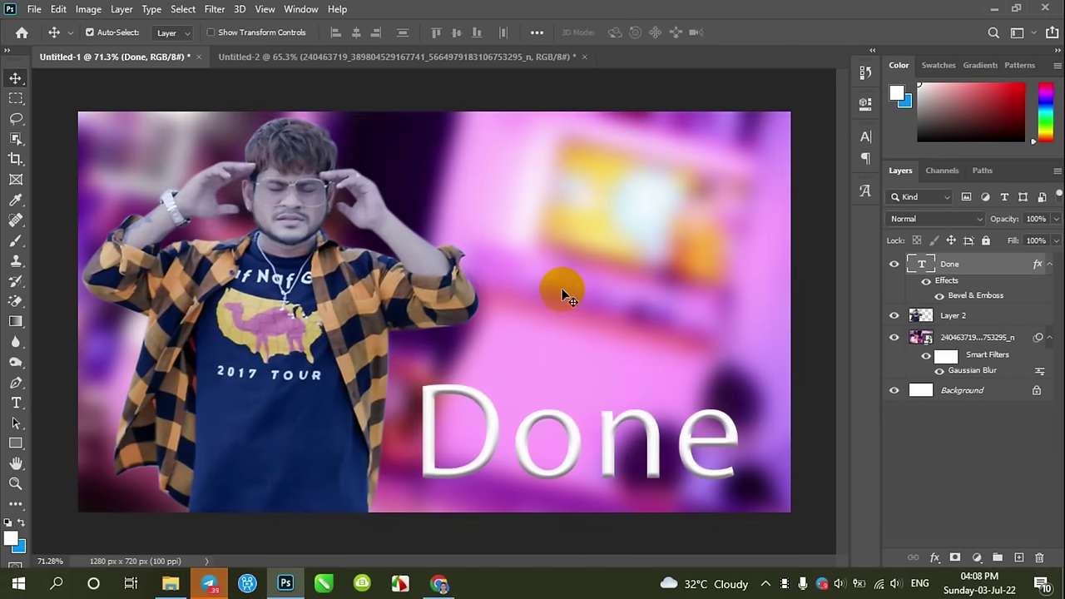
{"action": "left_click", "coordinate": [996, 15]}
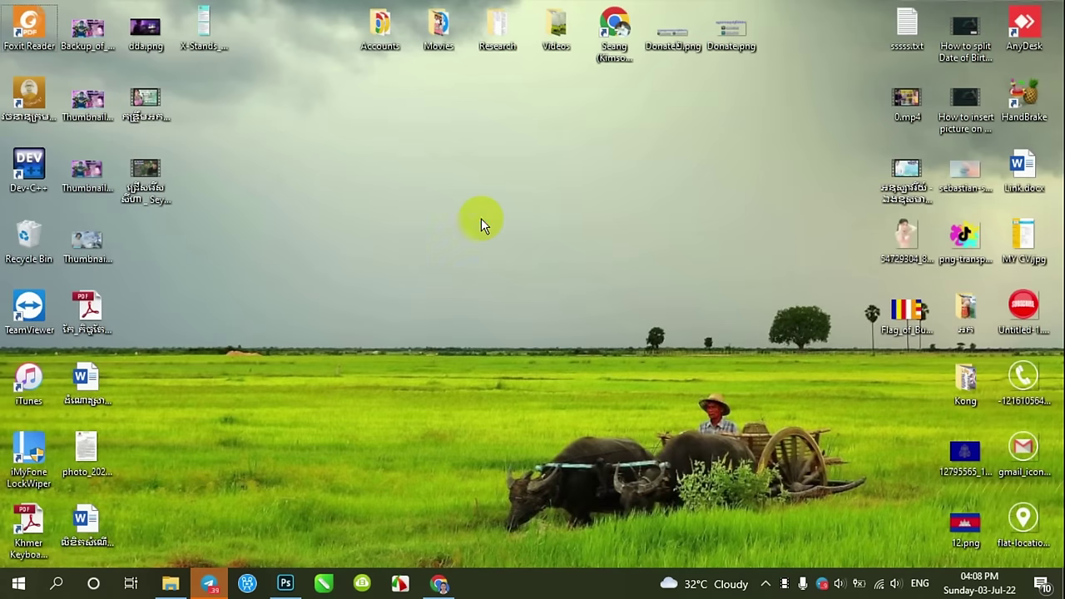